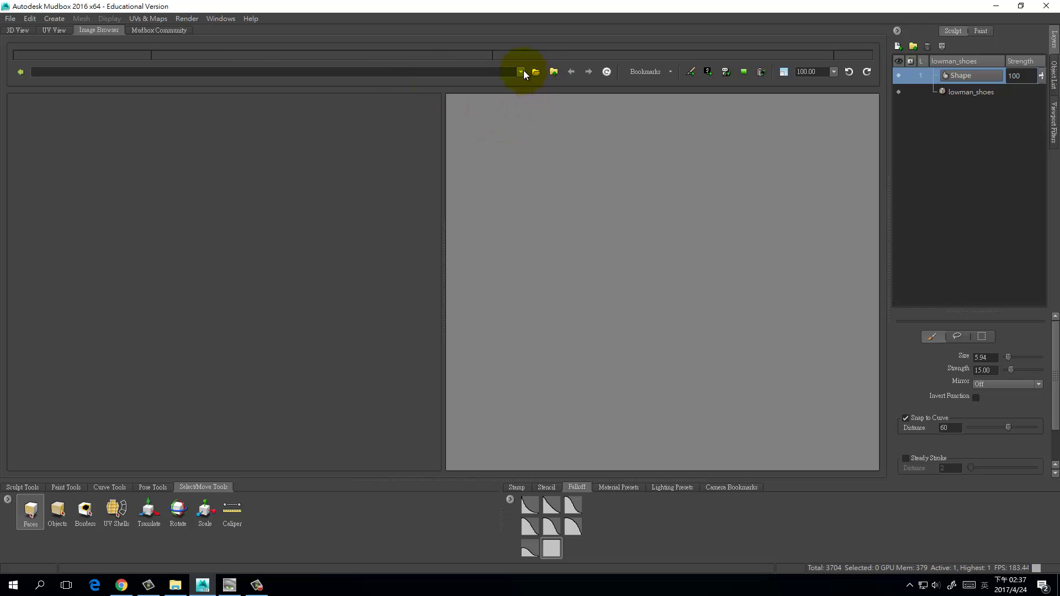
# - Open the directory chooser for the image browser
pyautogui.click(521, 71)
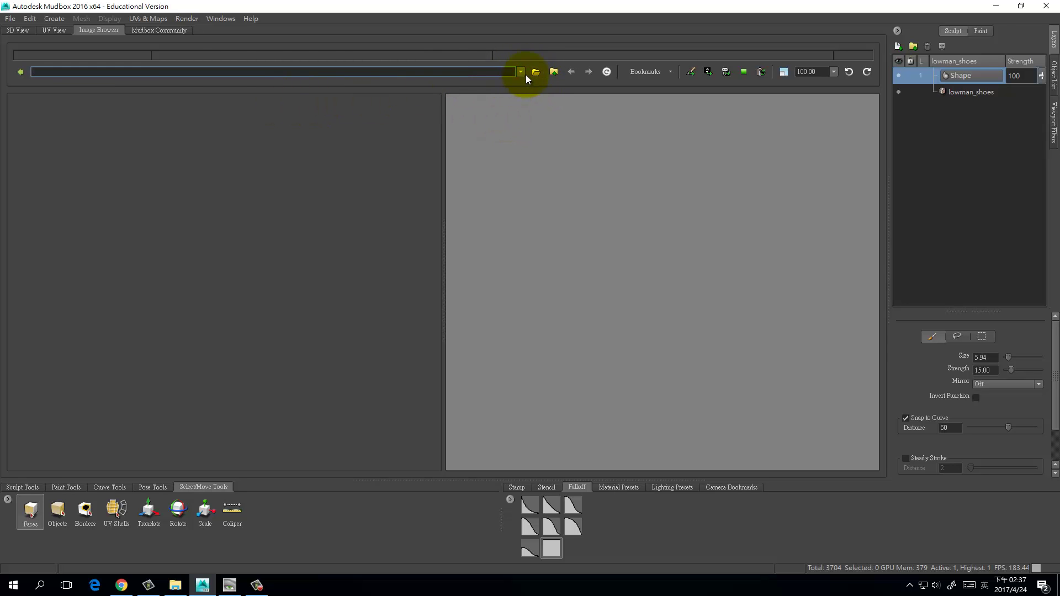
pyautogui.click(535, 72)
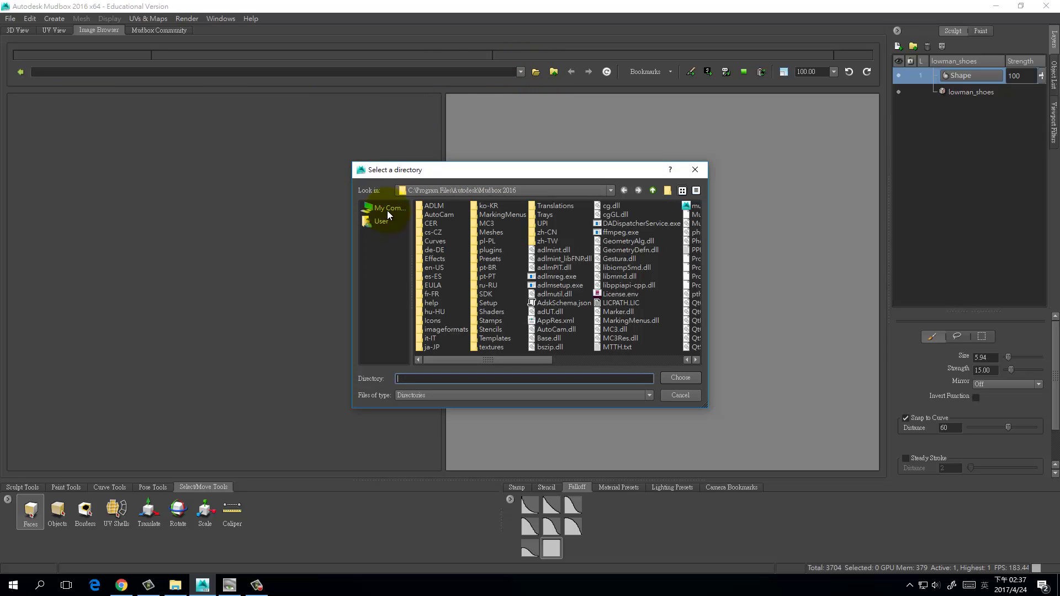
pyautogui.click(388, 211)
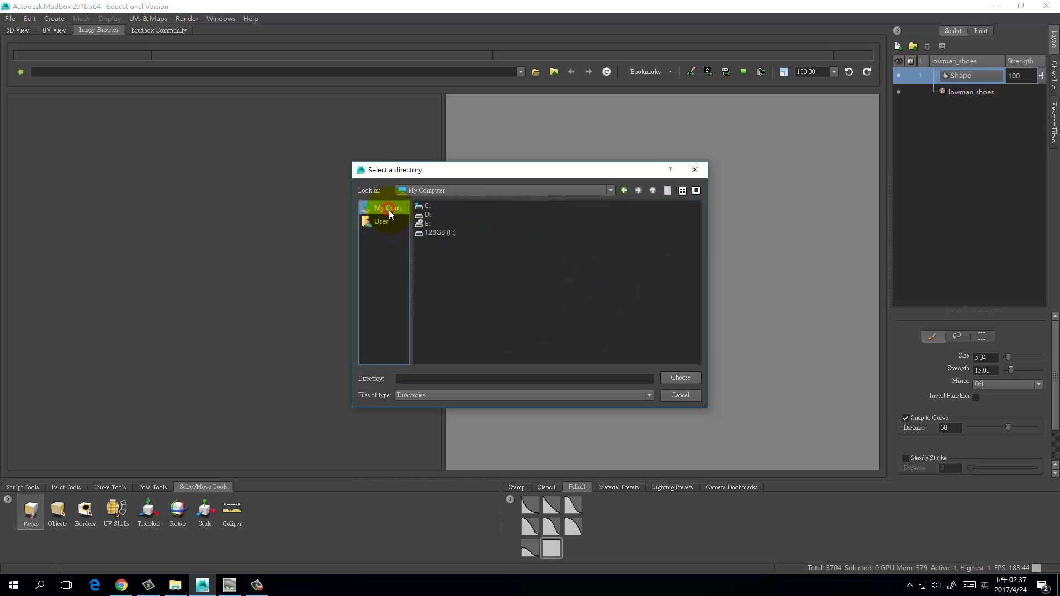
pyautogui.click(428, 206)
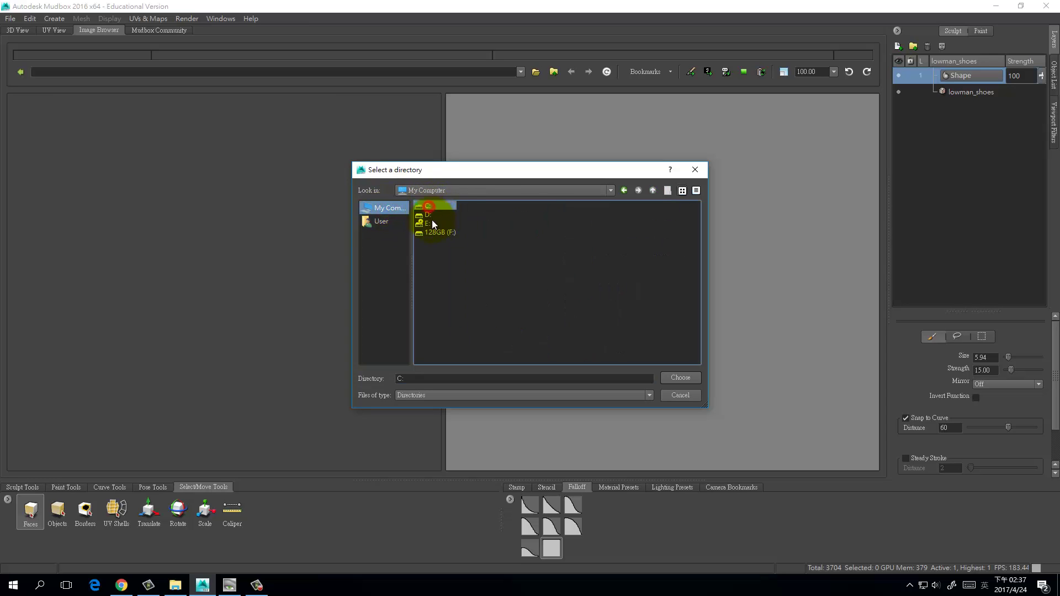
pyautogui.click(388, 212)
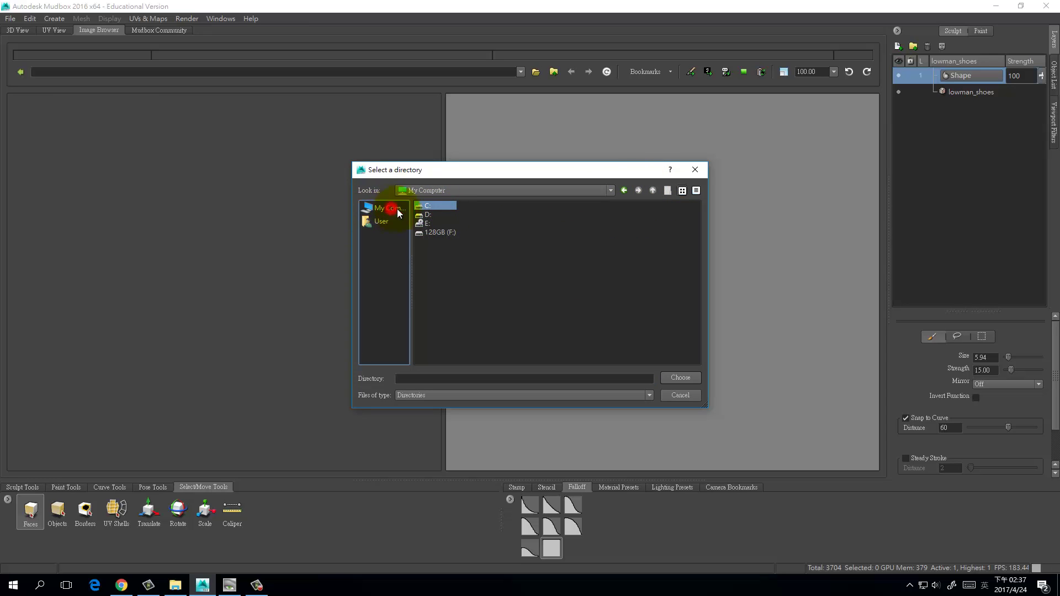
pyautogui.click(610, 192)
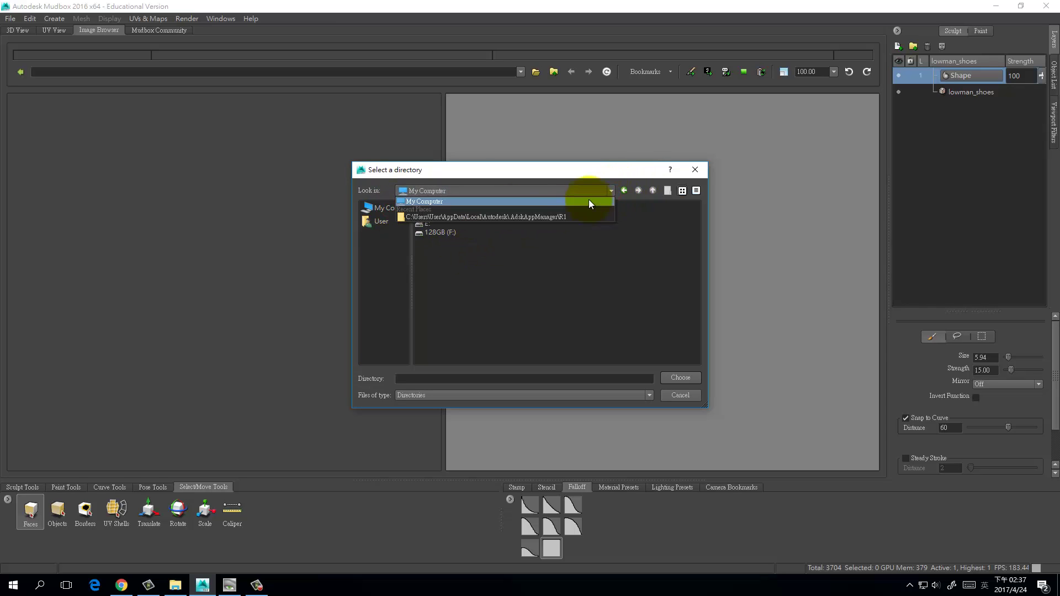
pyautogui.click(622, 191)
pyautogui.click(624, 190)
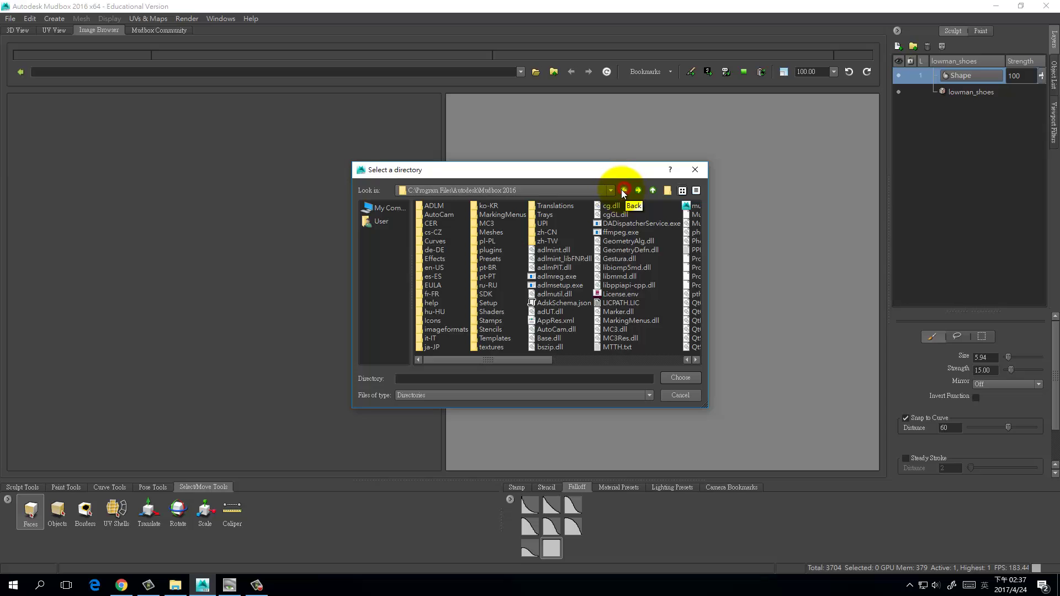
# - Browse from My Computer to the Users folder on the C: drive
pyautogui.click(610, 191)
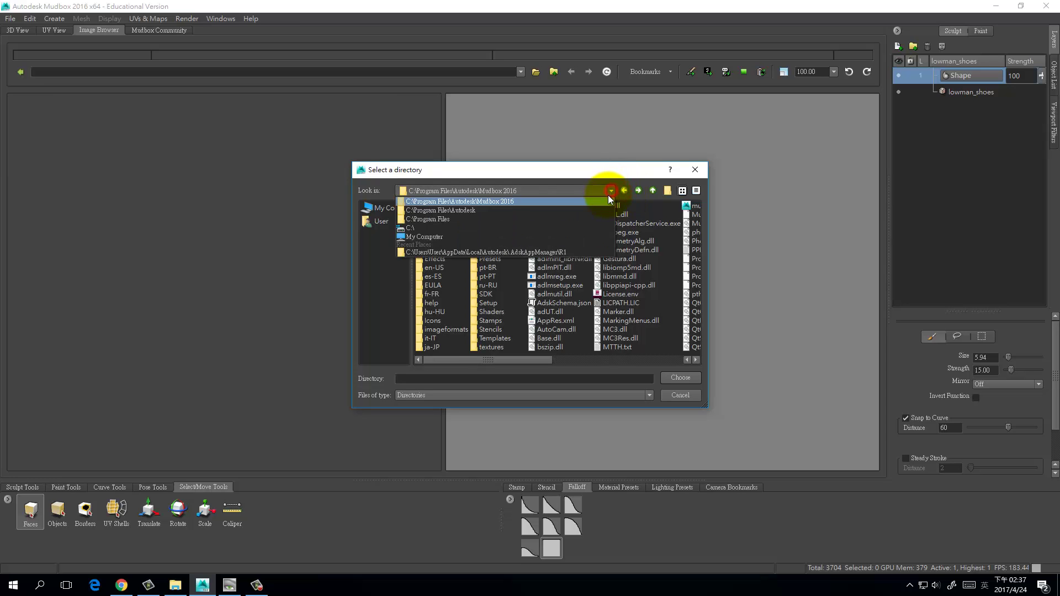
pyautogui.click(477, 236)
pyautogui.click(381, 209)
pyautogui.click(425, 207)
pyautogui.doubleClick(424, 208)
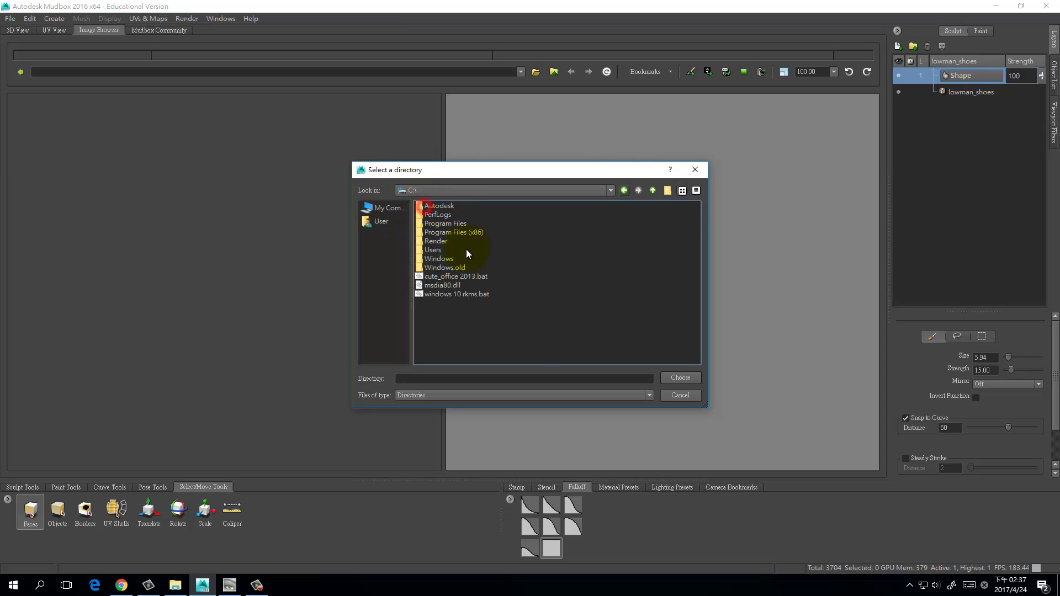
pyautogui.click(437, 250)
pyautogui.doubleClick(439, 252)
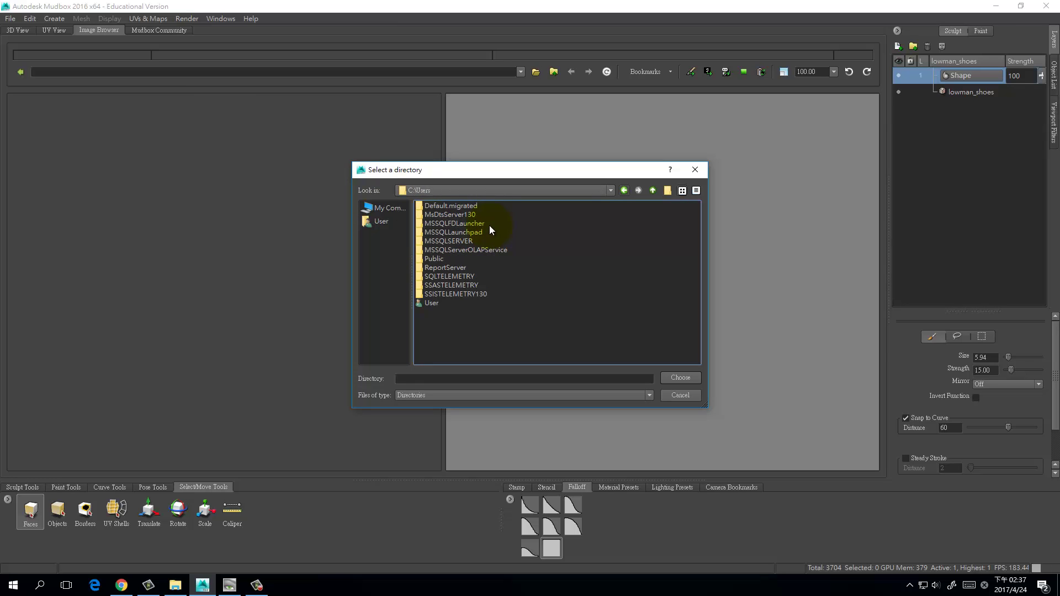
# - Open the 參考用圖 folder on the desktop of the User account
pyautogui.click(432, 302)
pyautogui.doubleClick(441, 303)
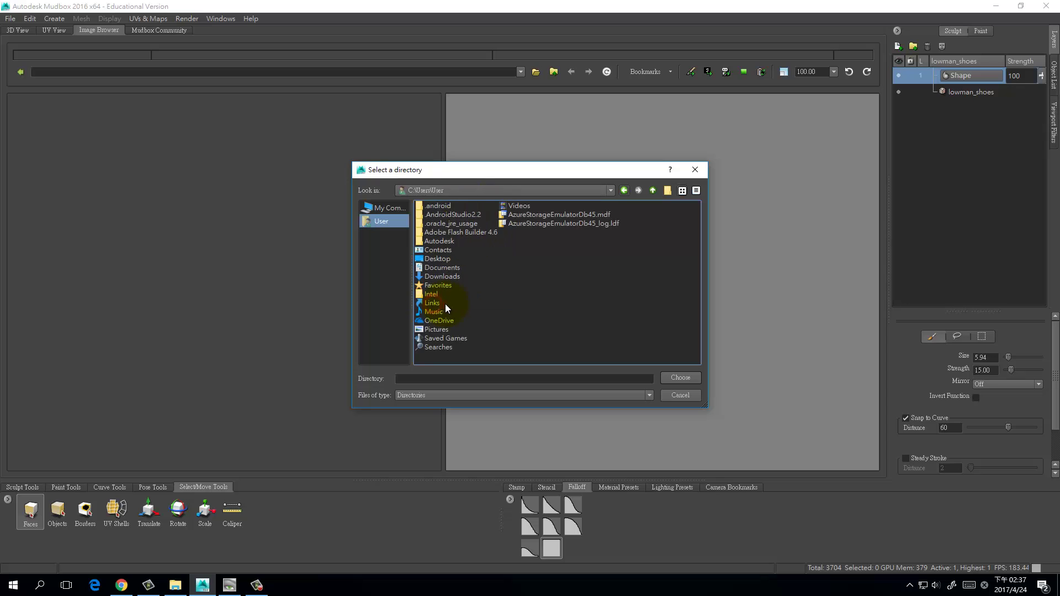
pyautogui.click(439, 257)
pyautogui.doubleClick(453, 258)
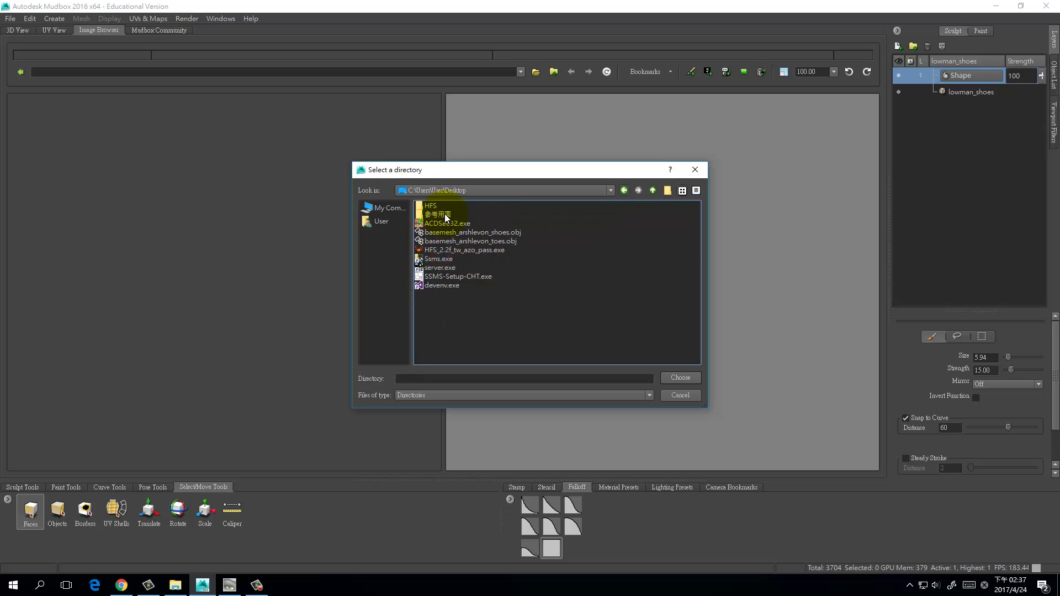
pyautogui.click(445, 215)
pyautogui.doubleClick(441, 216)
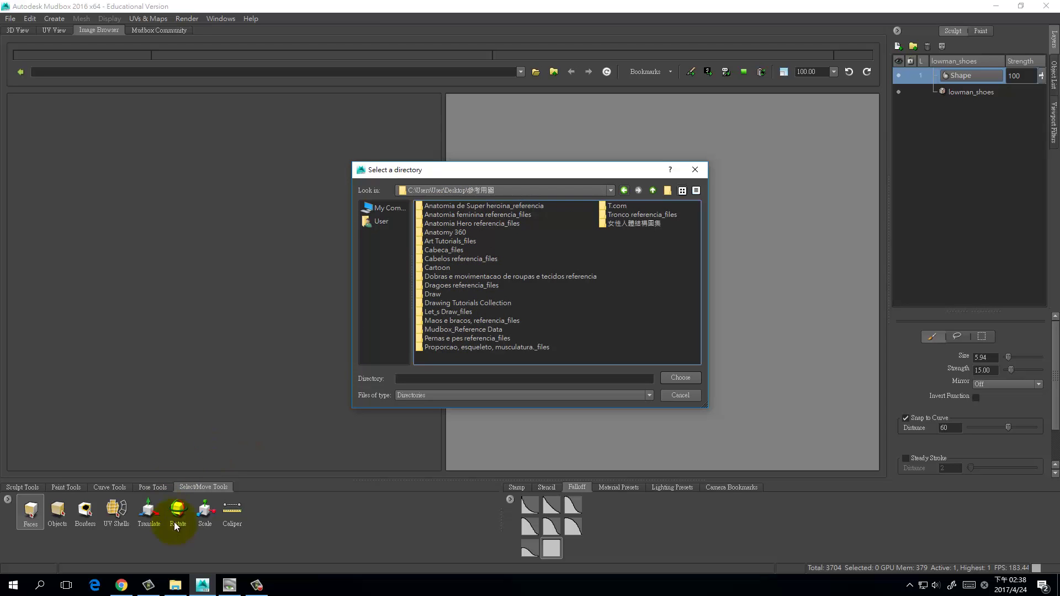
# - Switch to ACDSee and look through the muscle reference images in Anatomy for Artists and the parent Mudbox_Reference Data folder
pyautogui.click(229, 586)
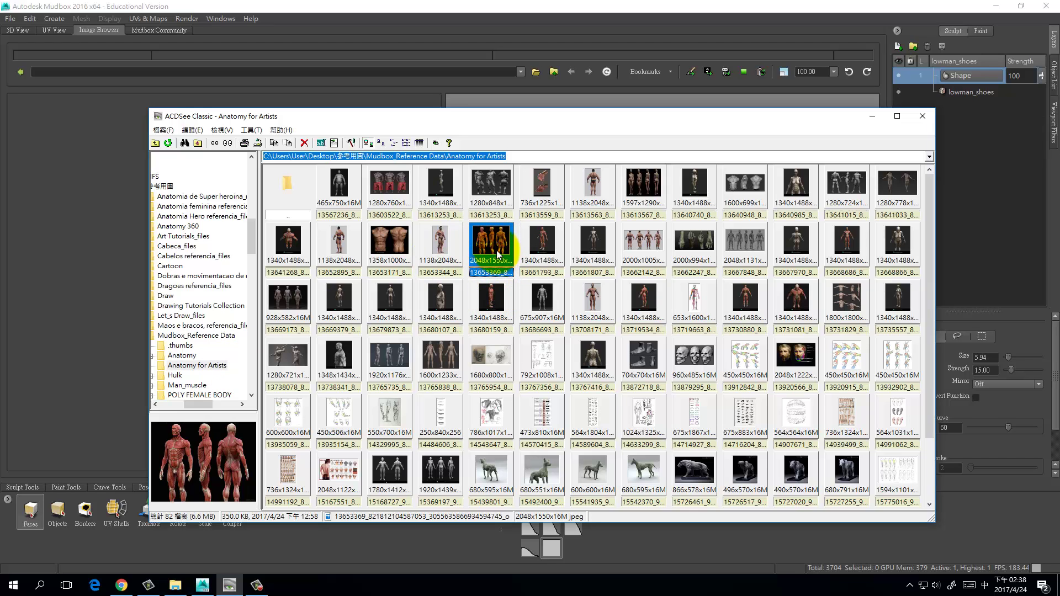
pyautogui.click(543, 245)
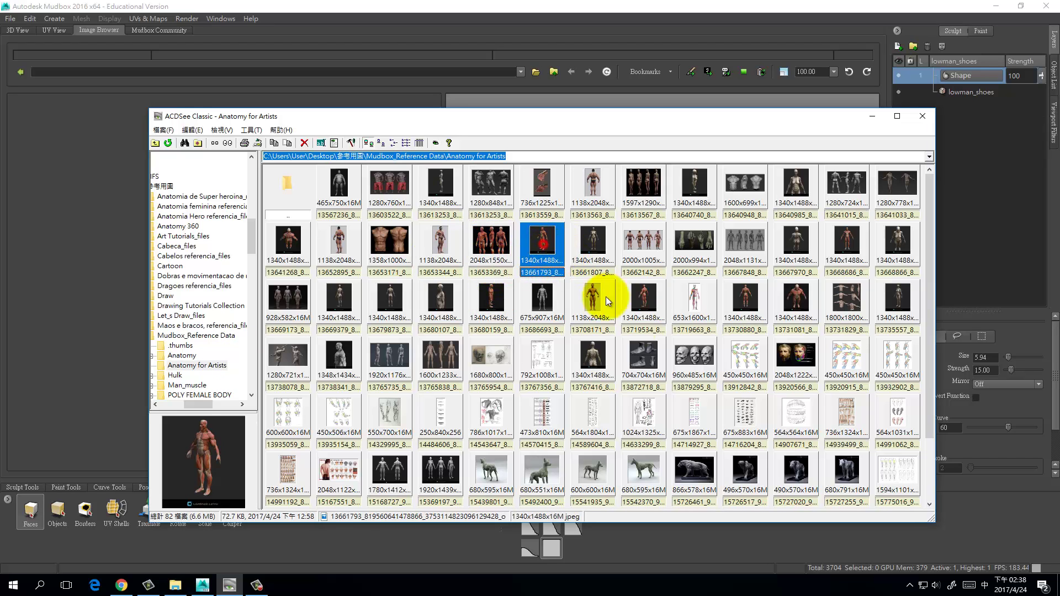
pyautogui.click(636, 297)
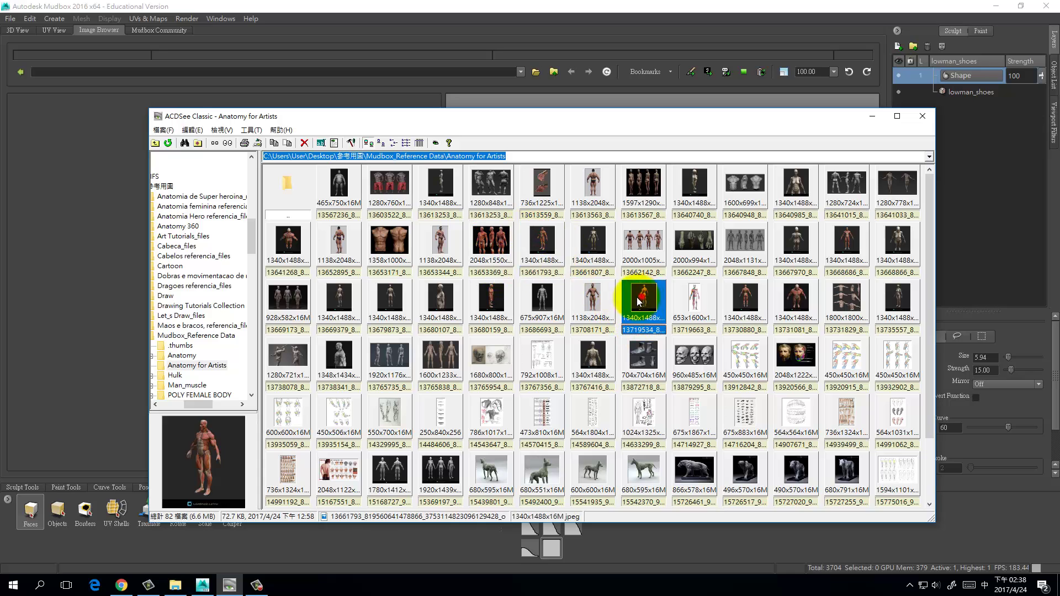
pyautogui.click(845, 243)
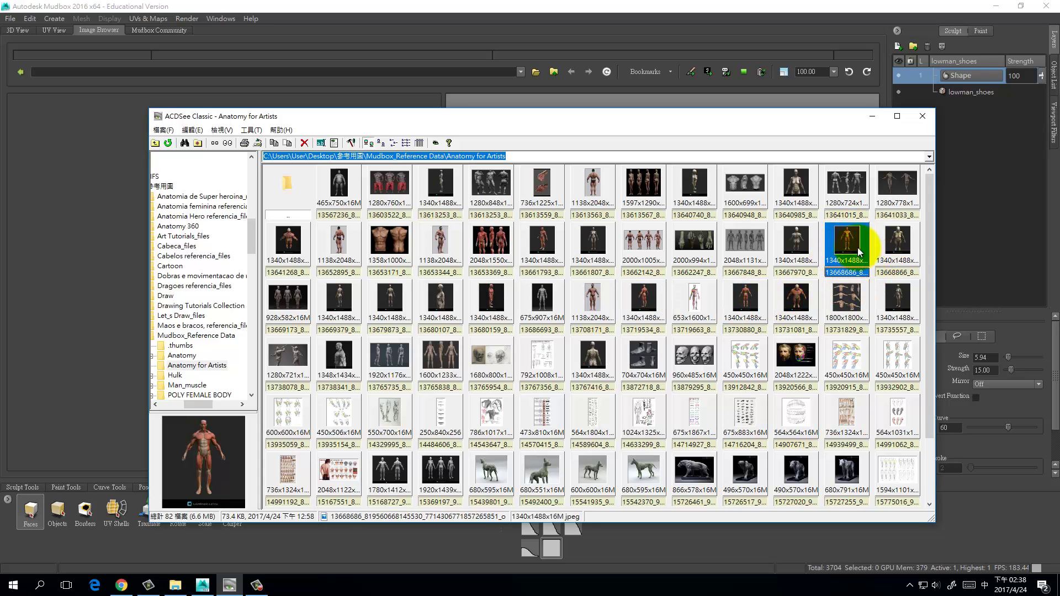
pyautogui.moveTo(929, 249)
pyautogui.mouseDown()
pyautogui.moveTo(927, 283)
pyautogui.moveTo(932, 243)
pyautogui.mouseUp()
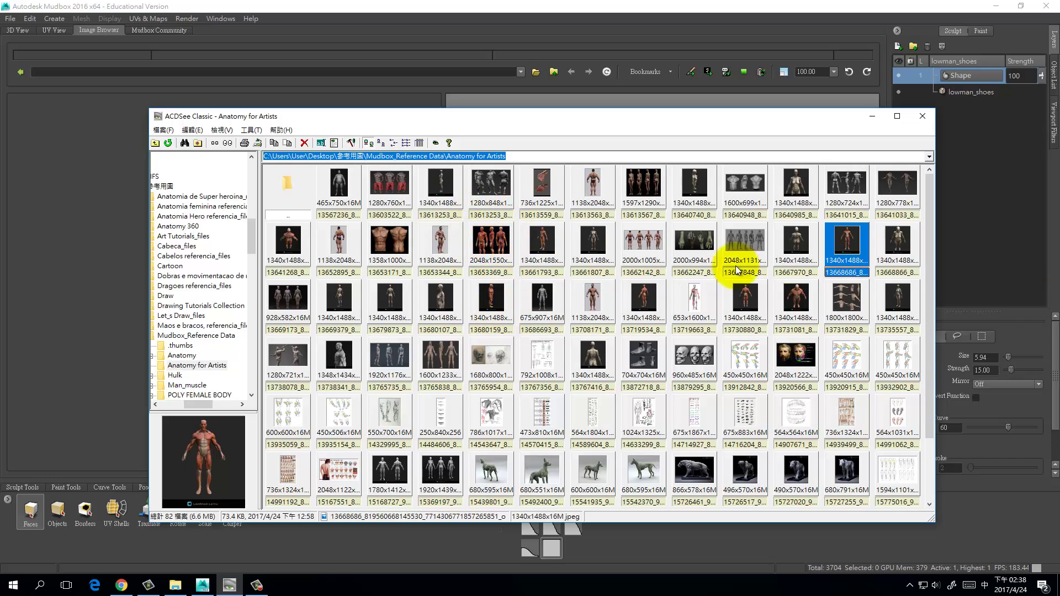
pyautogui.click(200, 336)
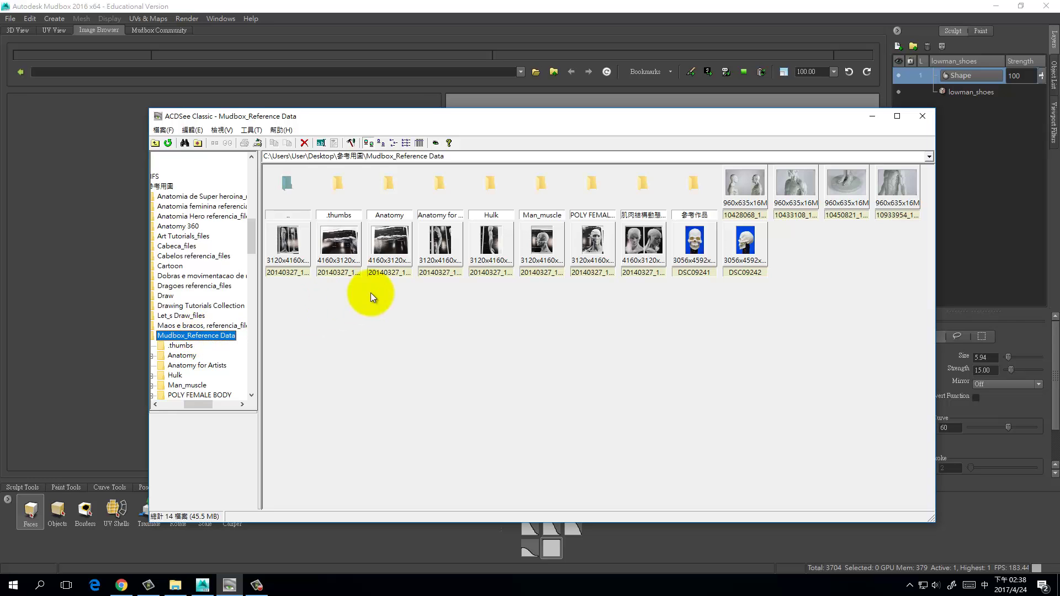
pyautogui.click(542, 184)
pyautogui.moveTo(543, 184); pyautogui.dragTo(542, 187)
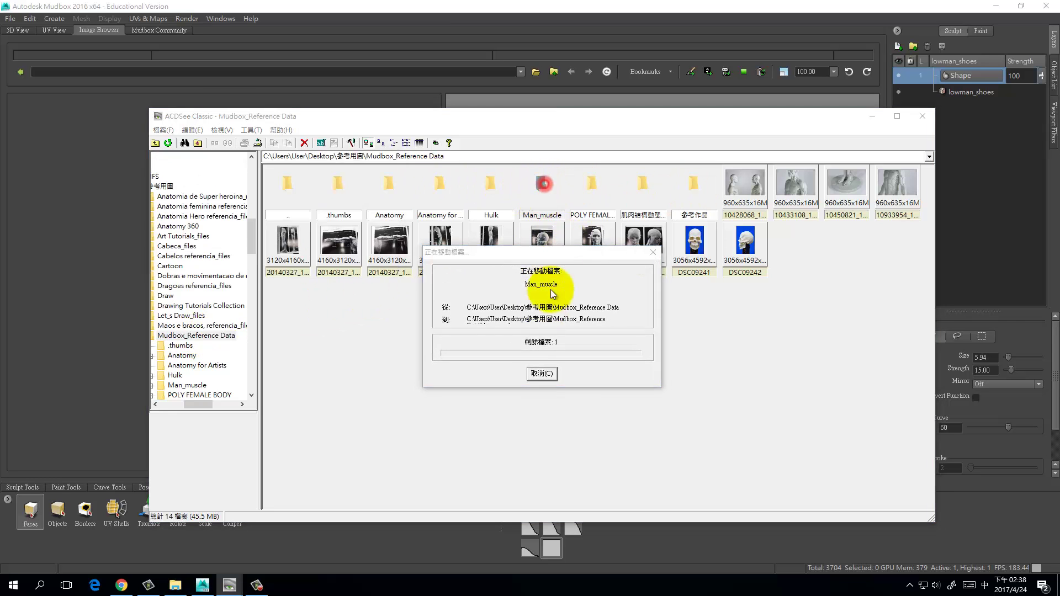
pyautogui.click(541, 374)
pyautogui.click(542, 373)
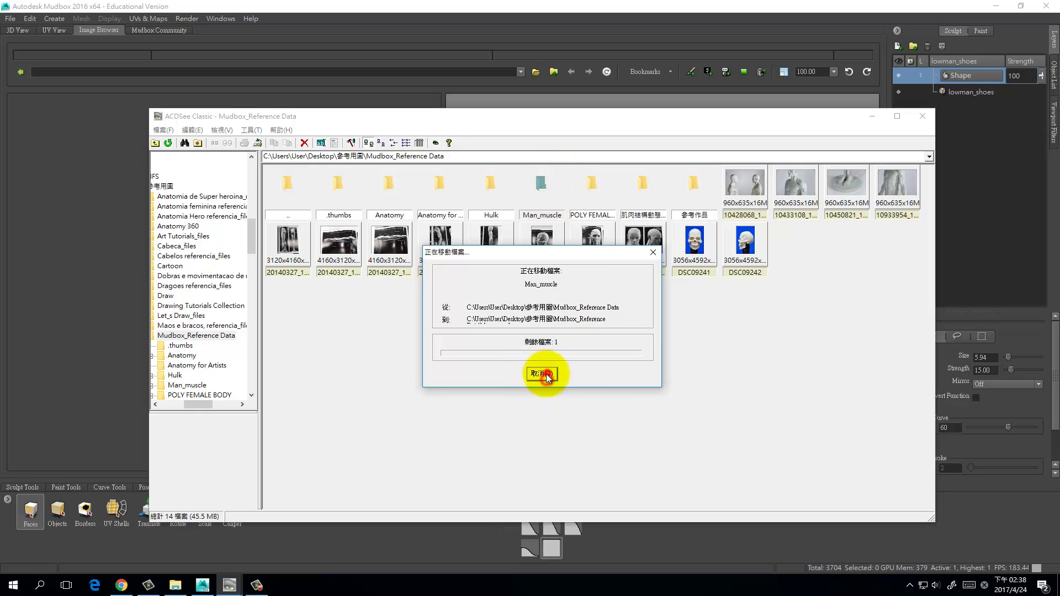
pyautogui.click(553, 374)
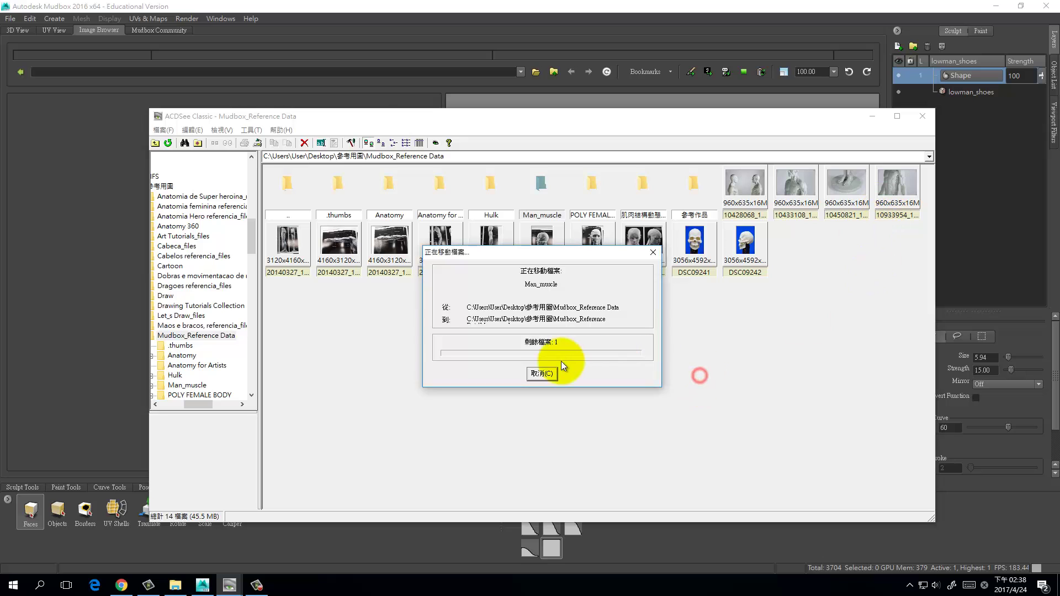
pyautogui.click(551, 373)
pyautogui.click(547, 379)
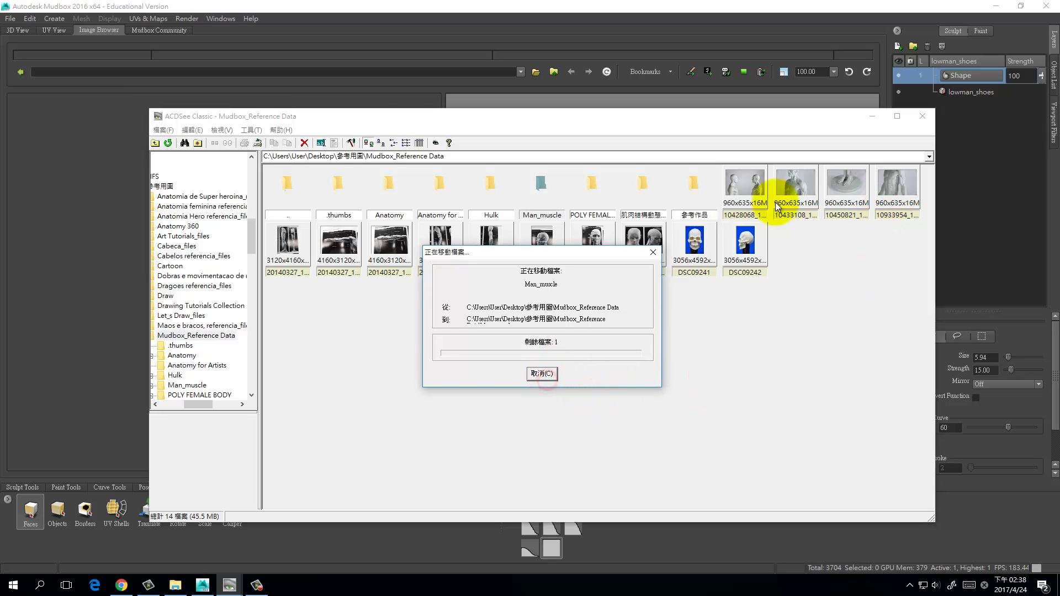
# - Switch back to Mudbox and load the Man_muscle folder from Mudbox_Reference Data into the image browser
pyautogui.click(617, 108)
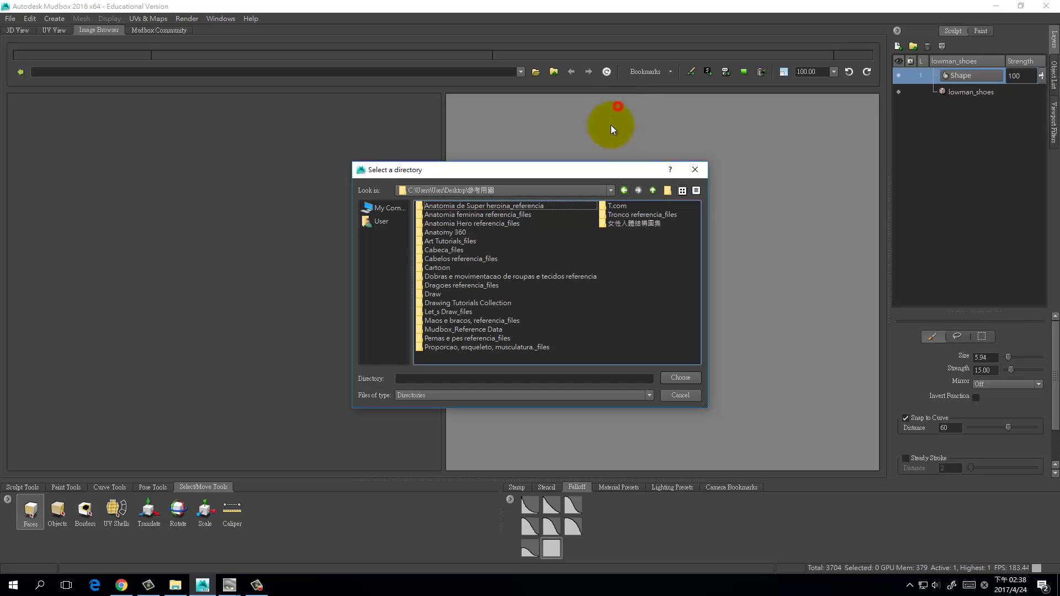
pyautogui.doubleClick(443, 330)
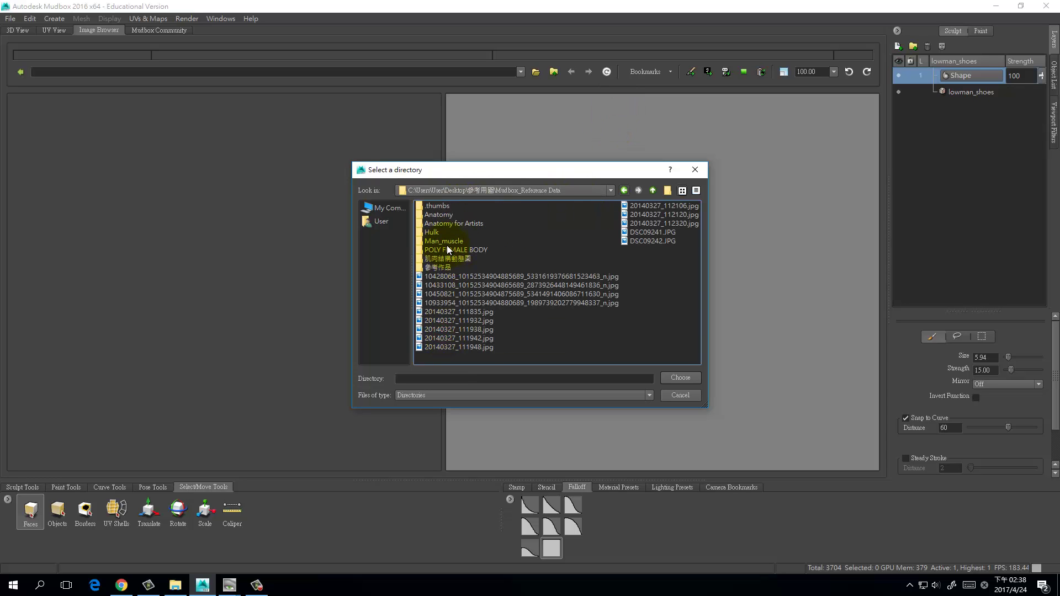
pyautogui.doubleClick(445, 243)
pyautogui.click(443, 215)
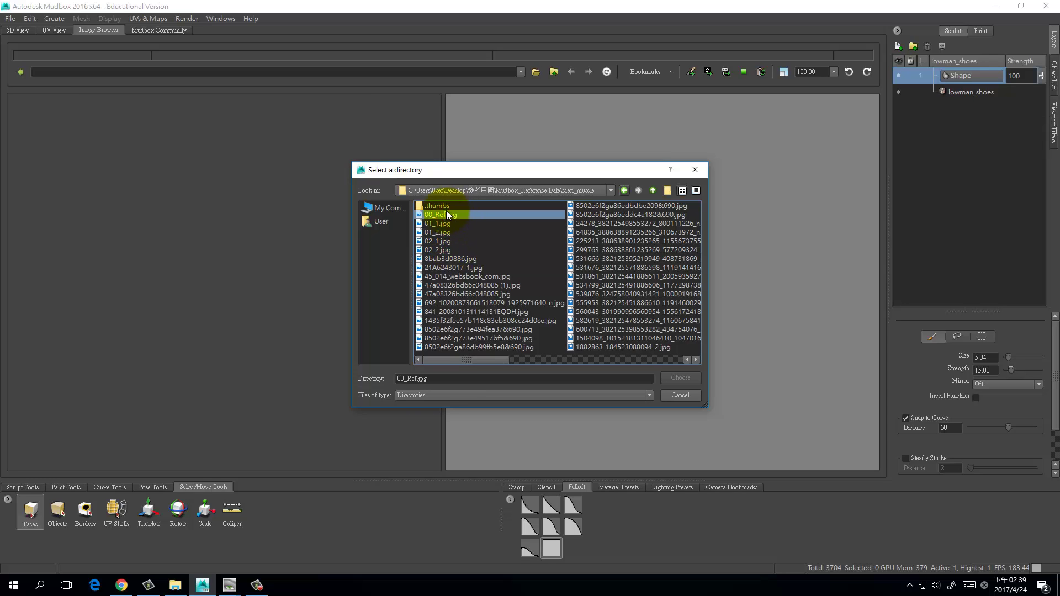
pyautogui.click(624, 190)
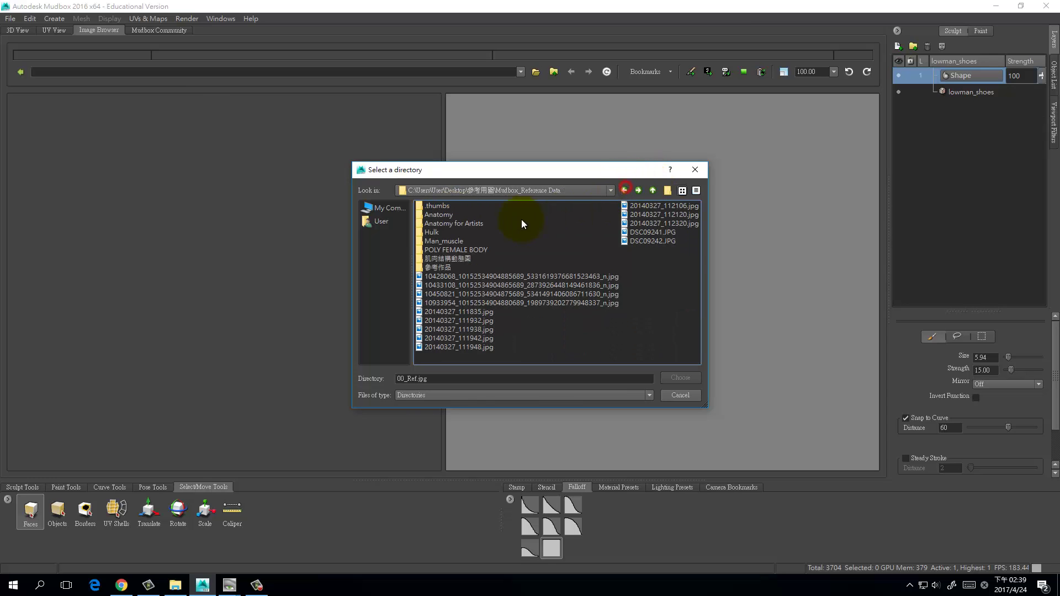
pyautogui.click(440, 241)
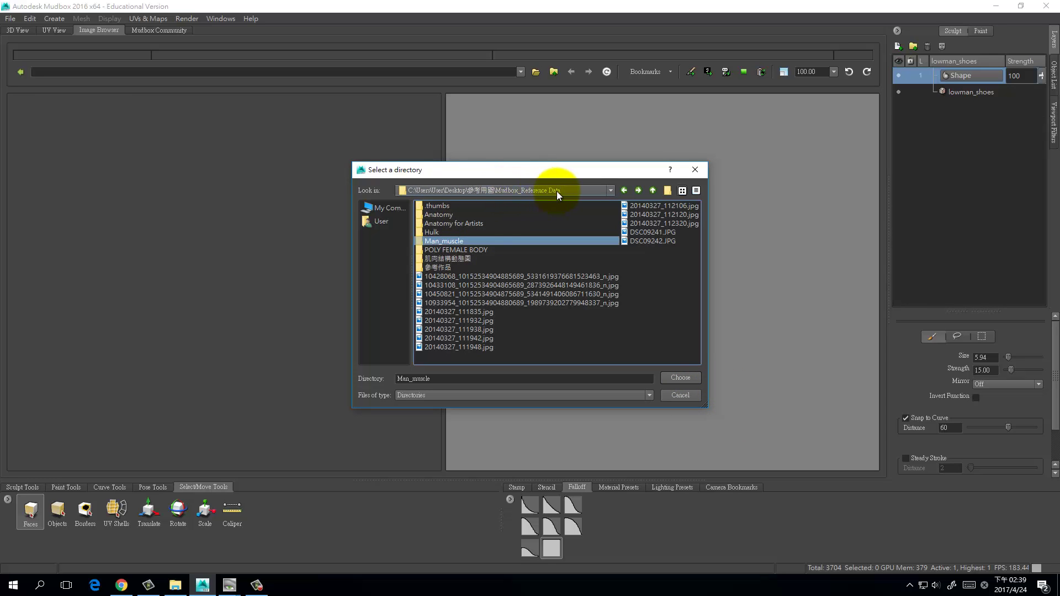
pyautogui.click(689, 378)
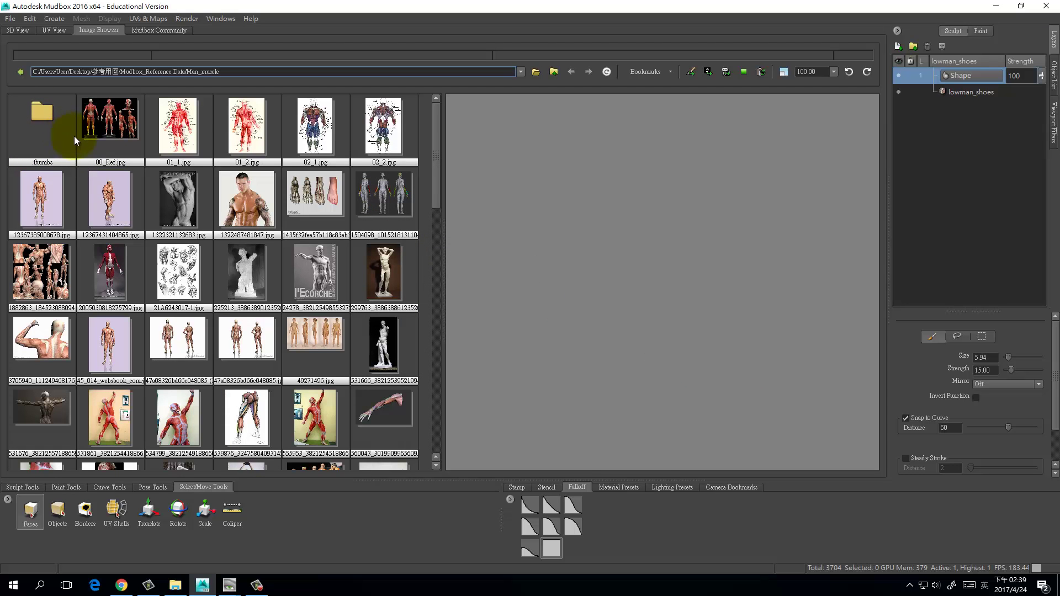
# - Display the 00_Ref.jpg reference image and hide the thumbnail list to widen the image view
pyautogui.click(97, 130)
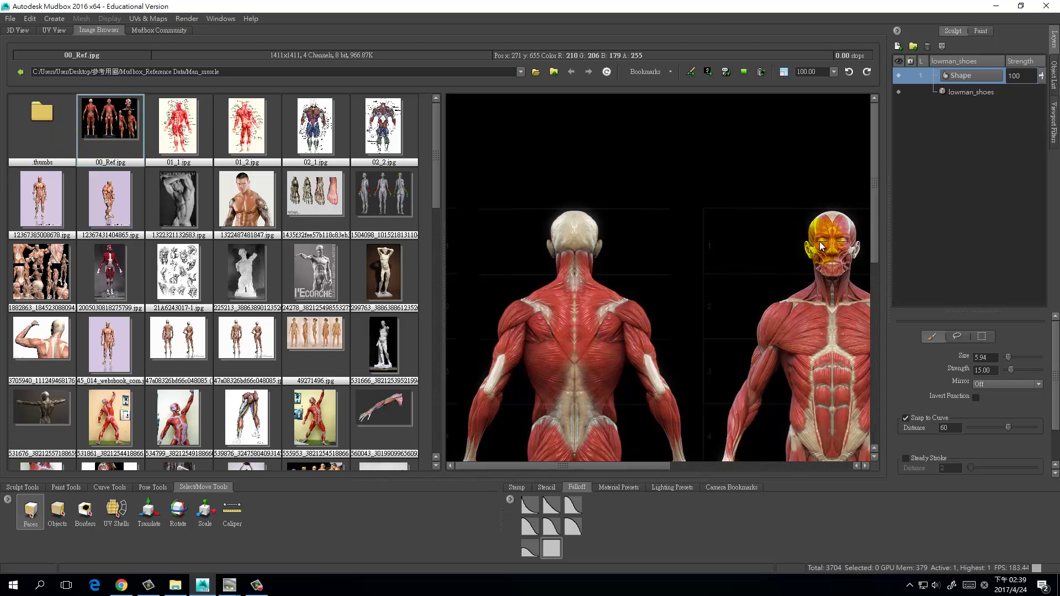
pyautogui.moveTo(869, 221); pyautogui.dragTo(878, 121)
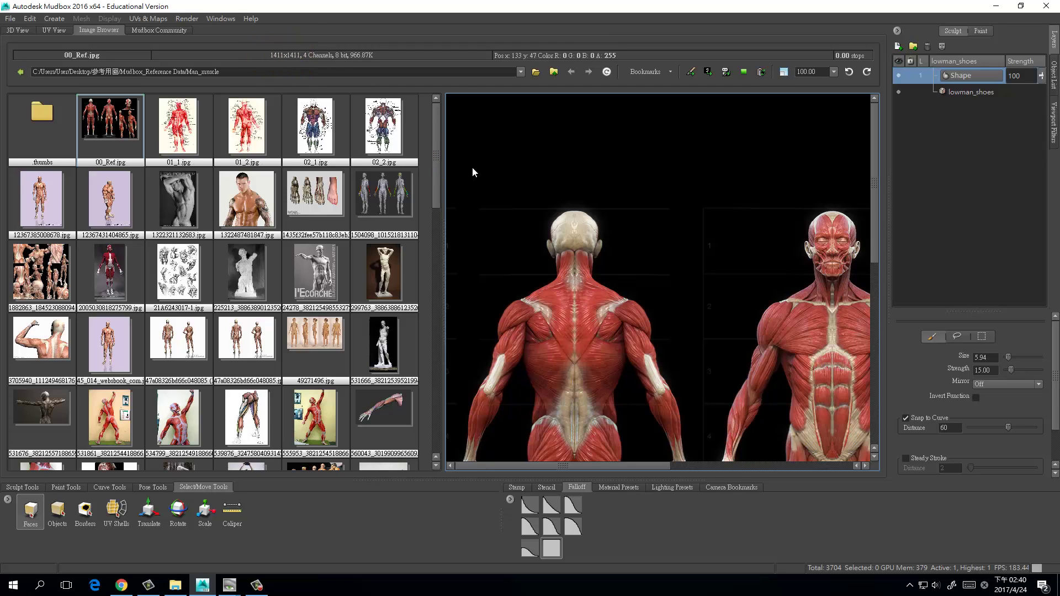
pyautogui.click(246, 66)
pyautogui.scroll(-10, 640, 325)
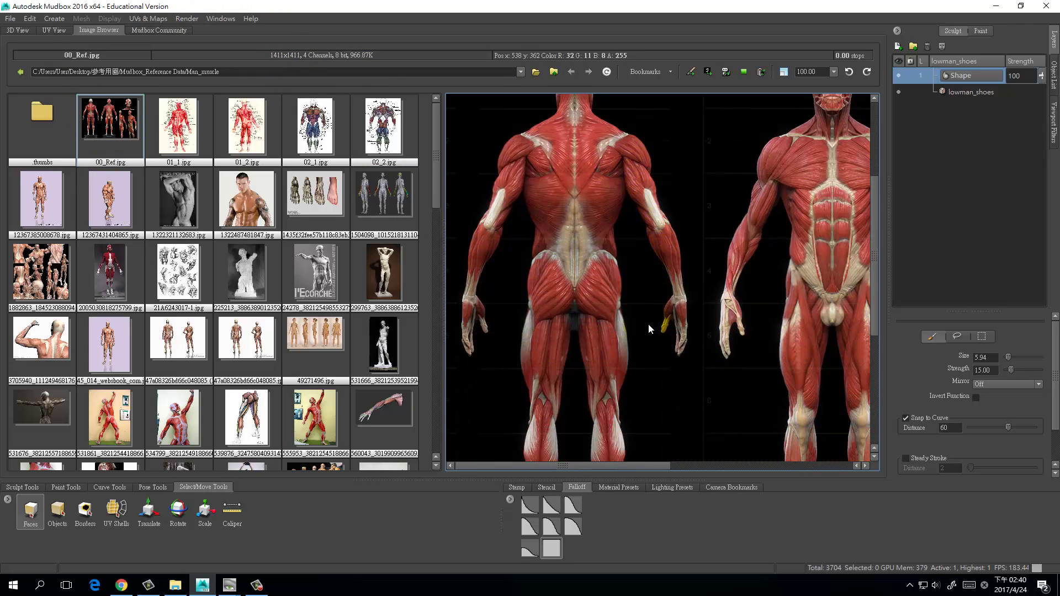
pyautogui.scroll(5, 676, 384)
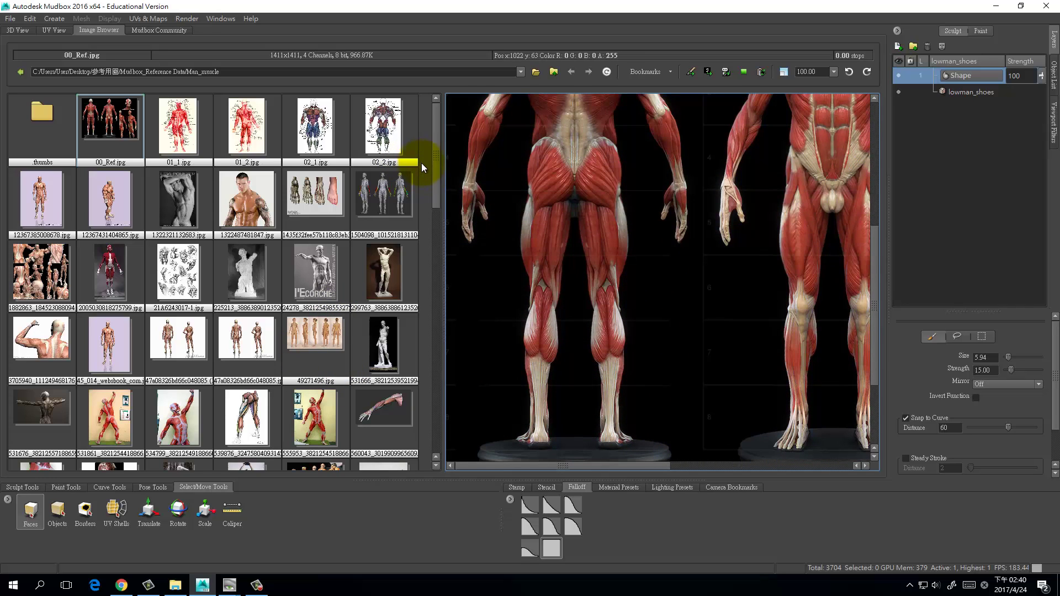
pyautogui.click(432, 176)
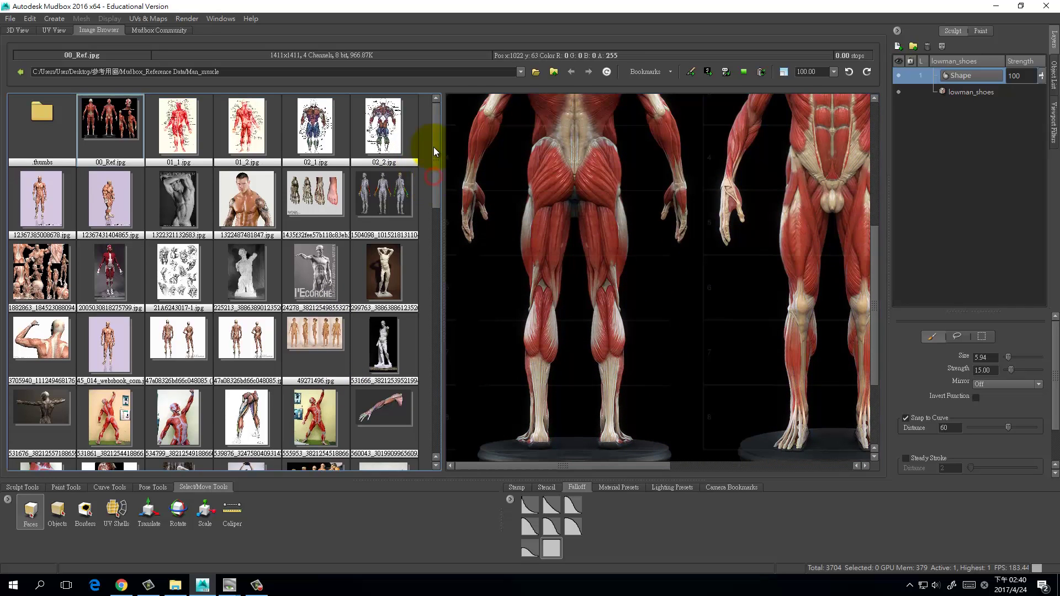
pyautogui.click(23, 77)
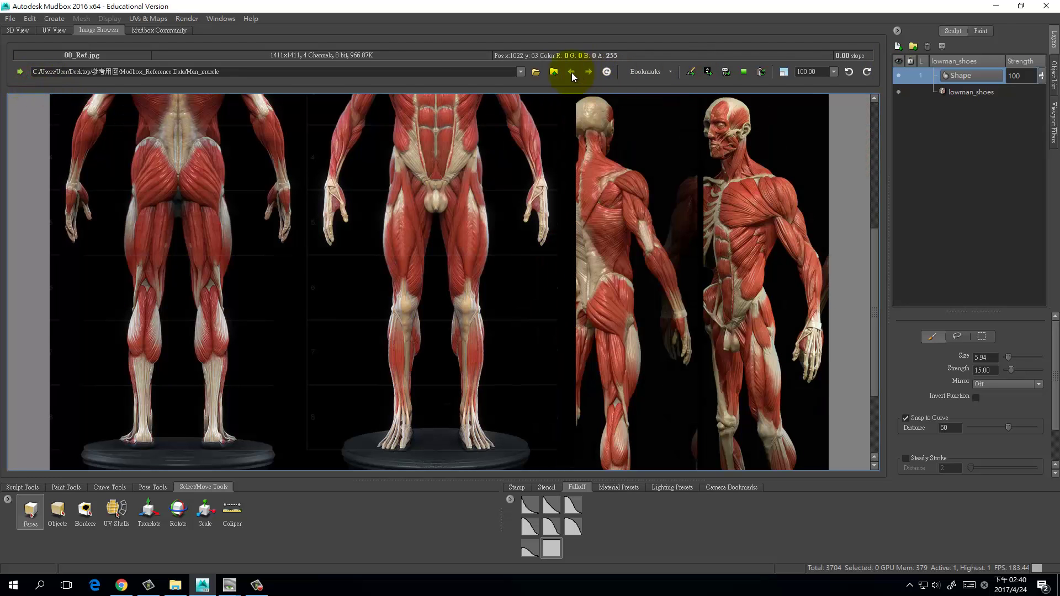
# - Show the thumbnail list again and load the Anatomy for Artists folder from Mudbox_Reference Data into the image browser
pyautogui.click(15, 74)
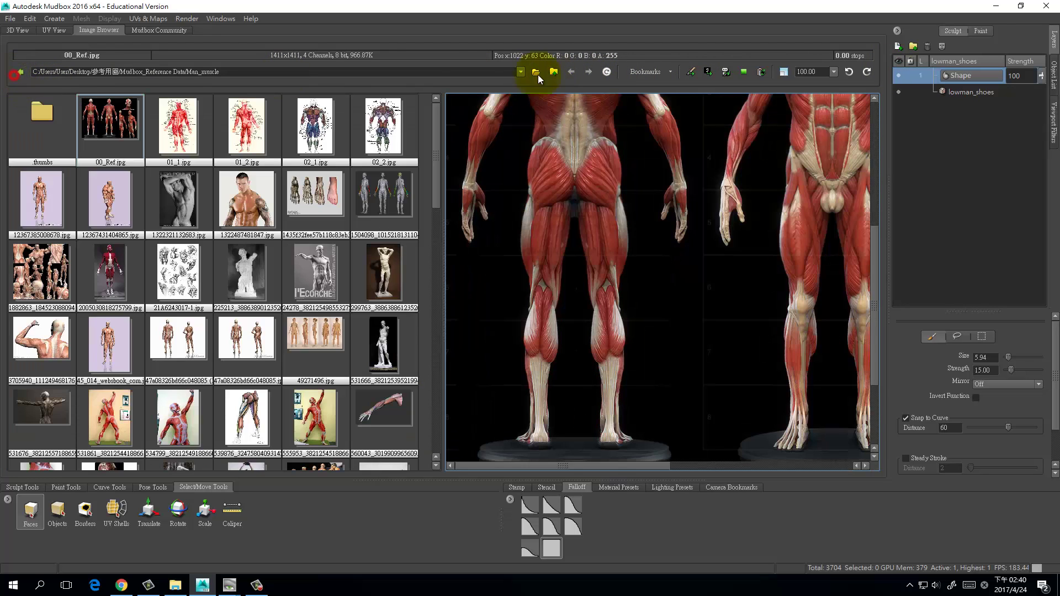
pyautogui.click(540, 74)
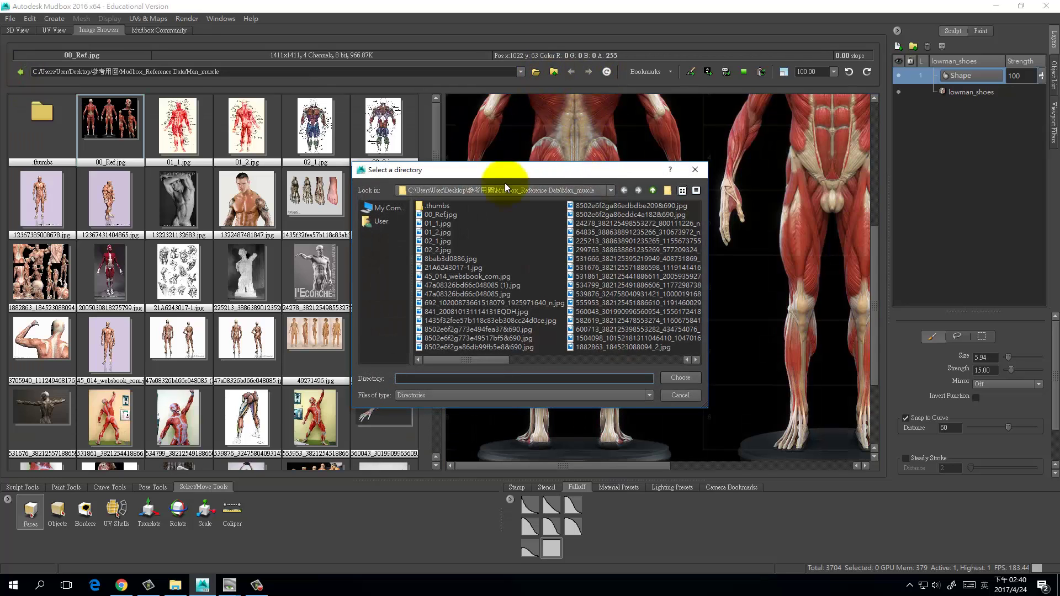
pyautogui.click(651, 191)
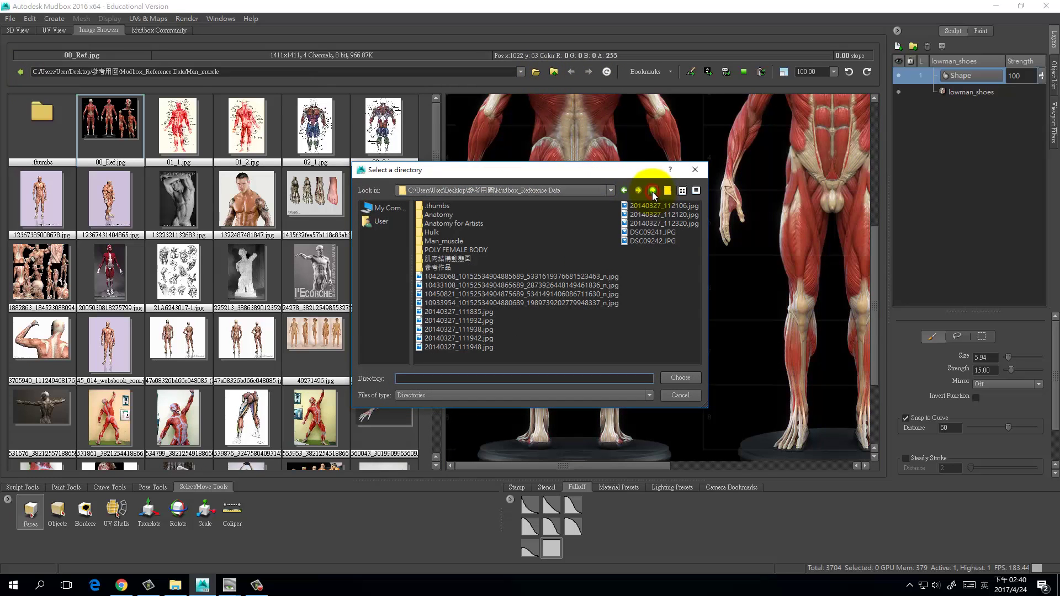
pyautogui.doubleClick(481, 224)
pyautogui.click(679, 377)
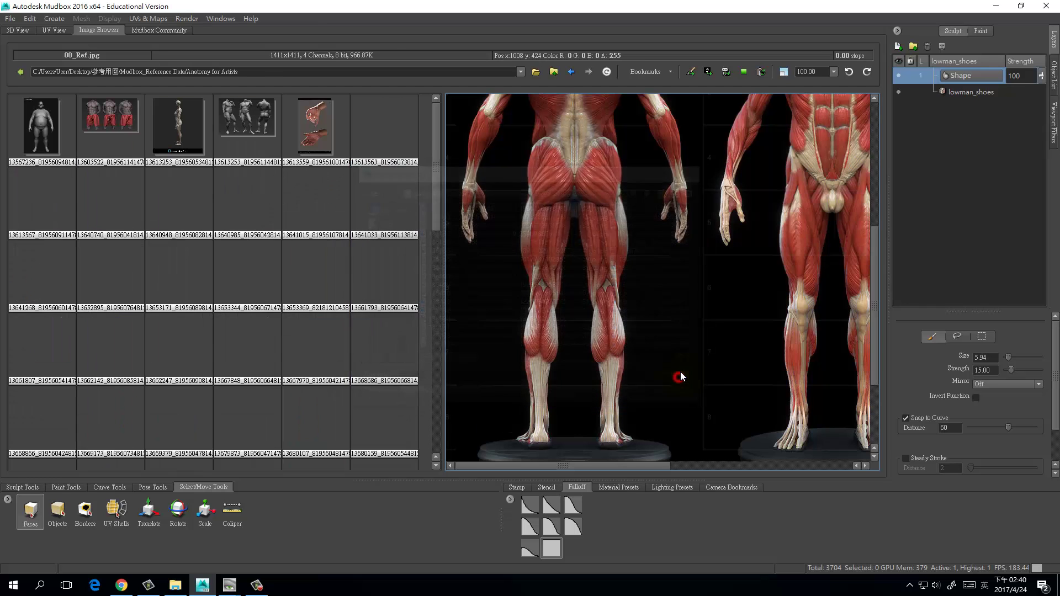
# - Set the image of the red muscle figure in front, side and back views as the image plane and return to the 3D view
pyautogui.click(315, 270)
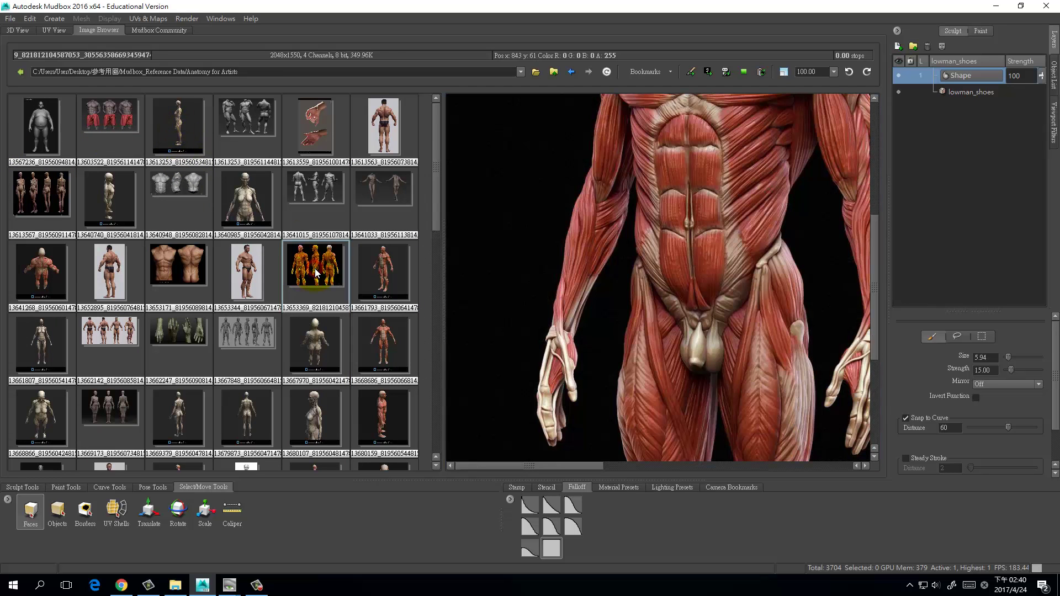
pyautogui.click(726, 72)
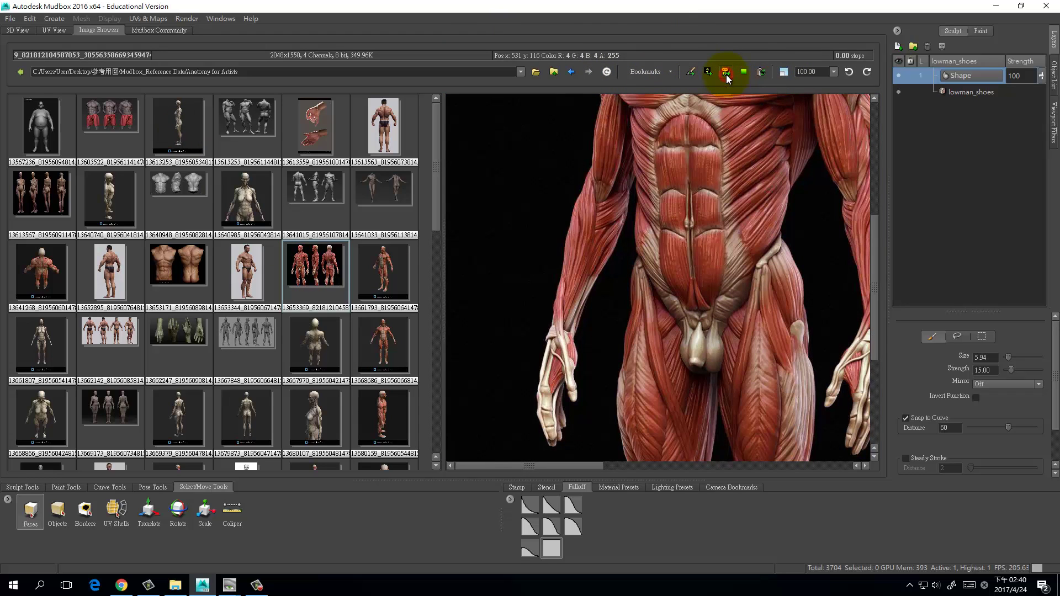
pyautogui.click(25, 30)
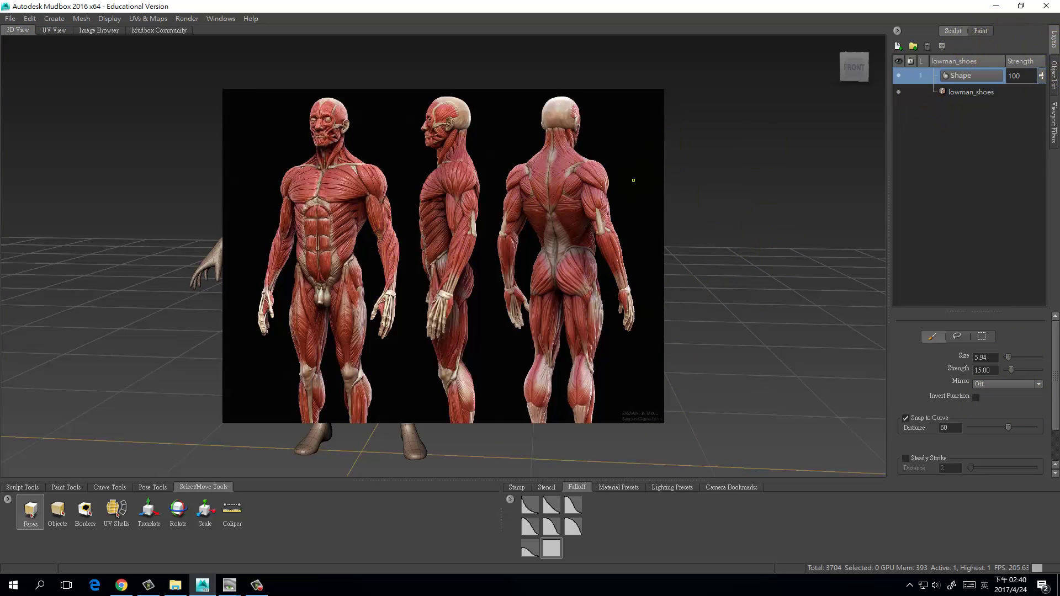
# - Select the Perspective camera's ImagePlane in the object list and expand its transformation settings down to the scale values
pyautogui.click(1054, 74)
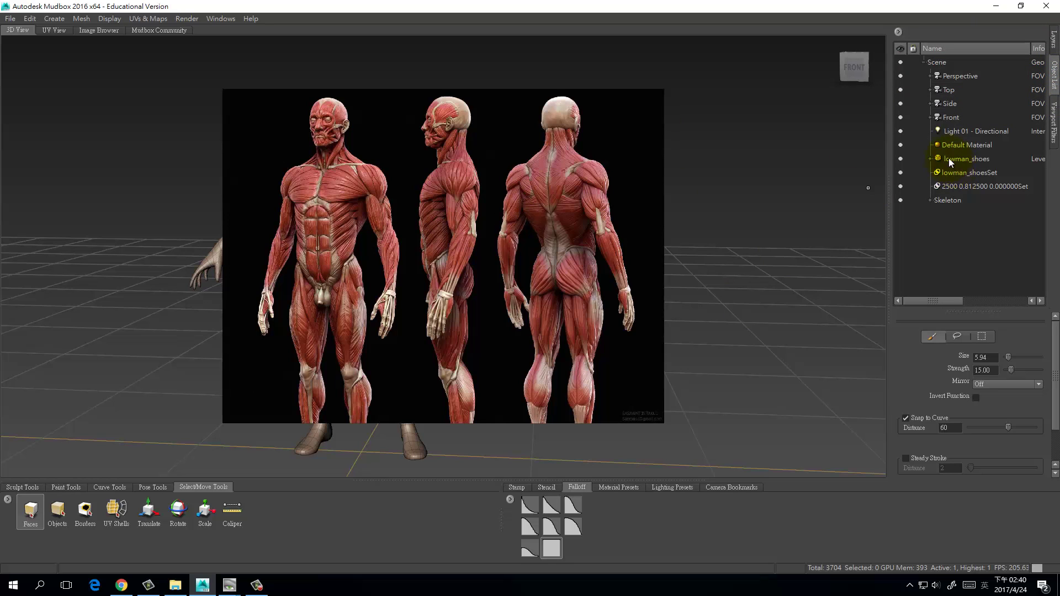
pyautogui.click(931, 76)
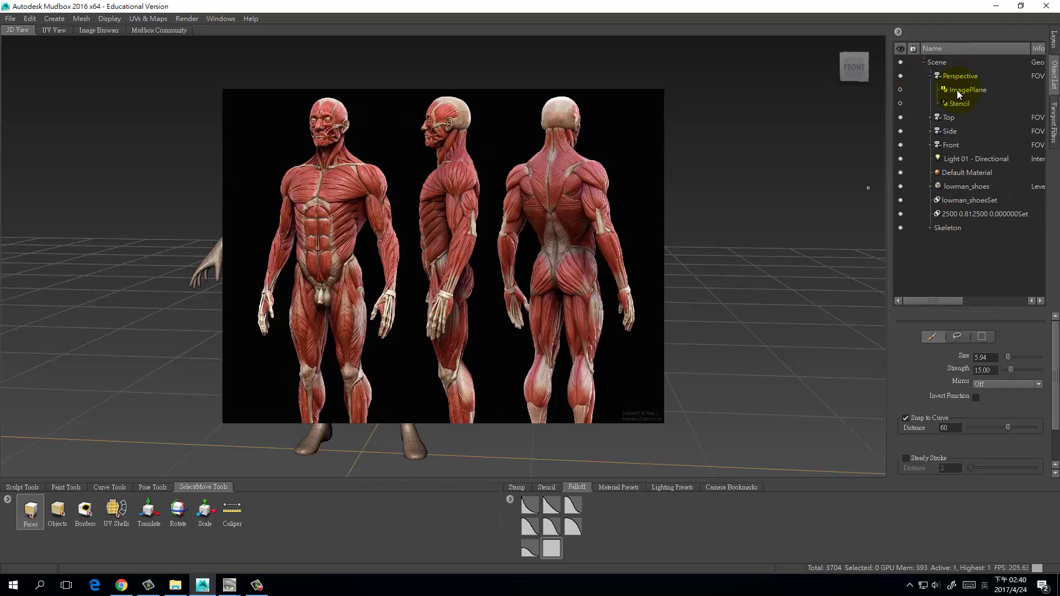
pyautogui.click(971, 95)
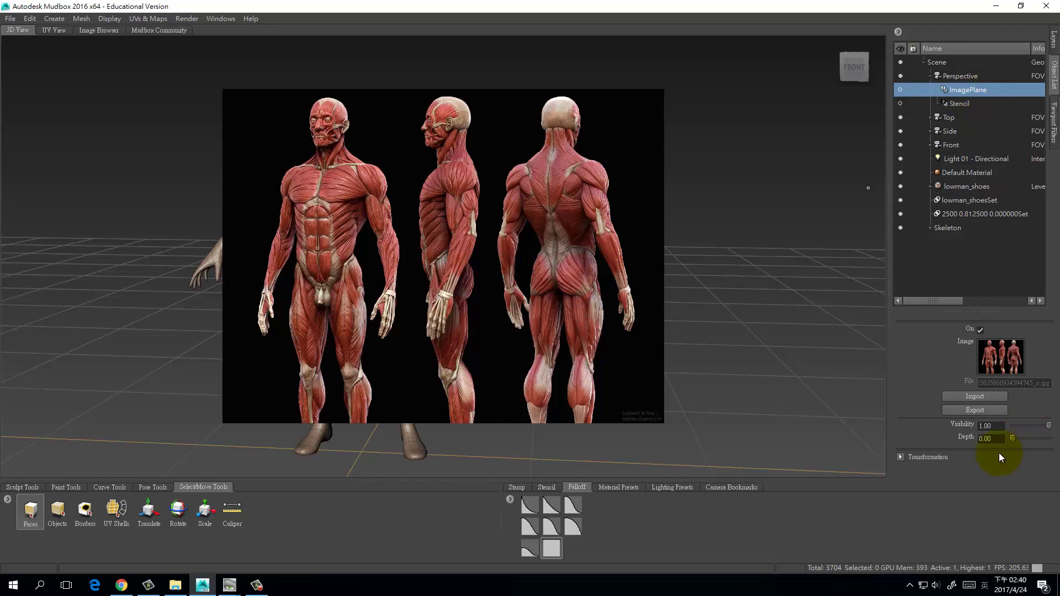
pyautogui.click(904, 458)
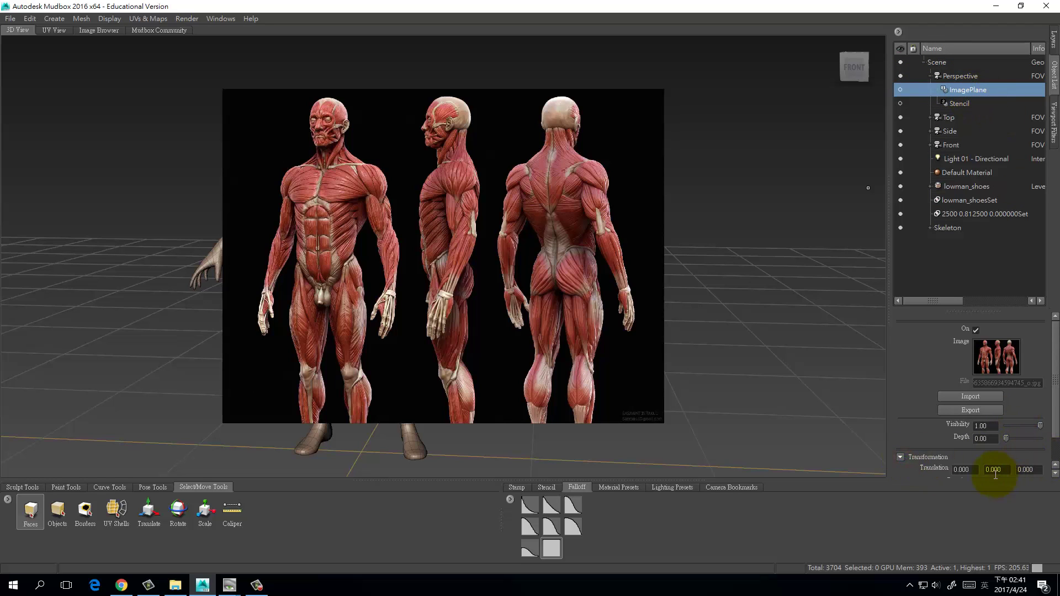
pyautogui.moveTo(1055, 407); pyautogui.dragTo(1055, 429)
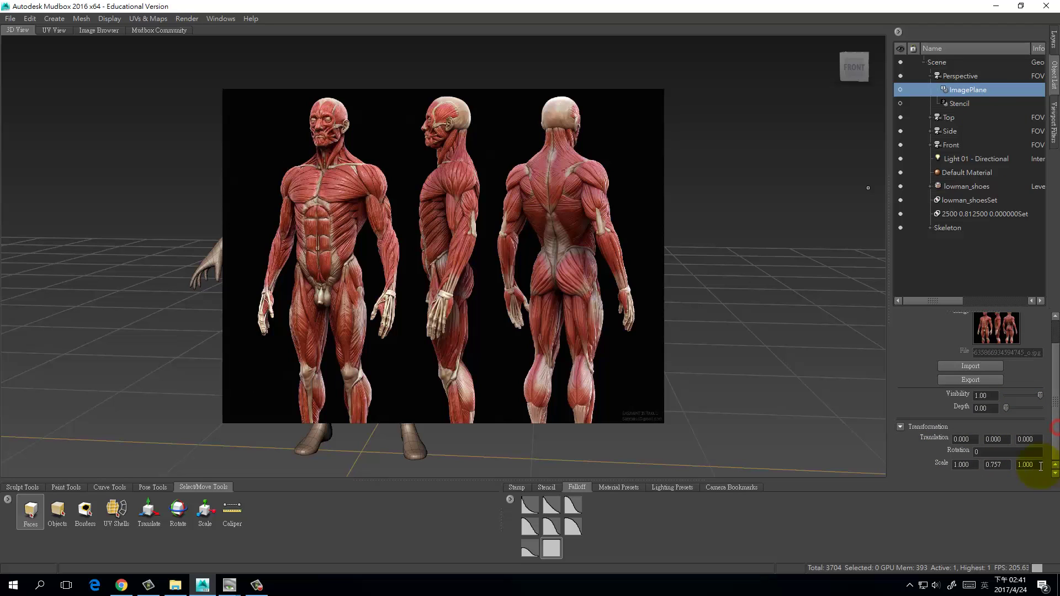
# - Set the image plane's X scale to 2 and Y scale to 1.64
pyautogui.click(1001, 464)
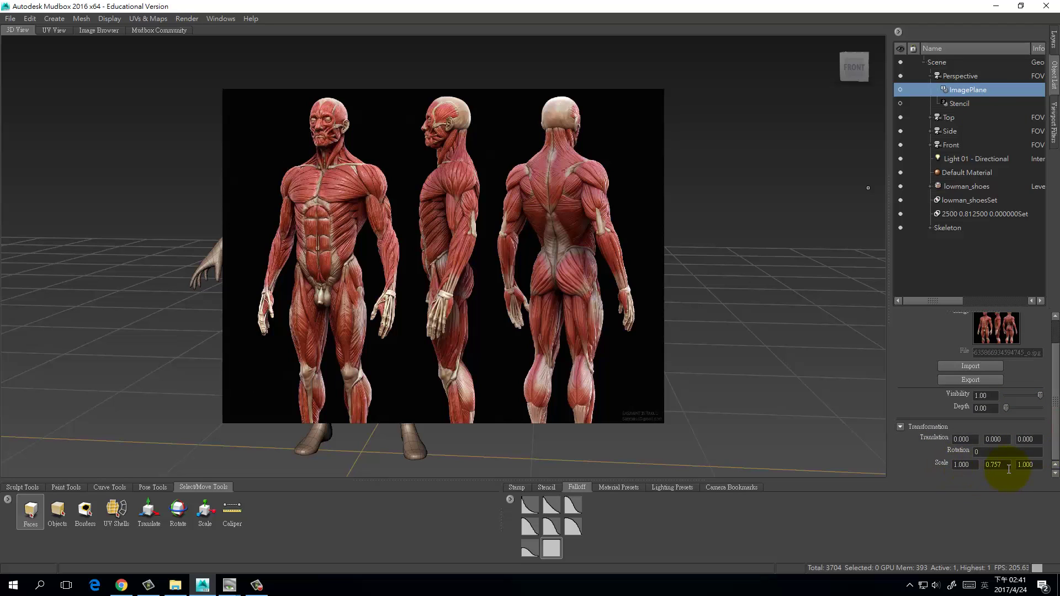
pyautogui.click(972, 465)
pyautogui.press('Tab')
pyautogui.click(970, 463)
pyautogui.write('2')
pyautogui.click(1005, 465)
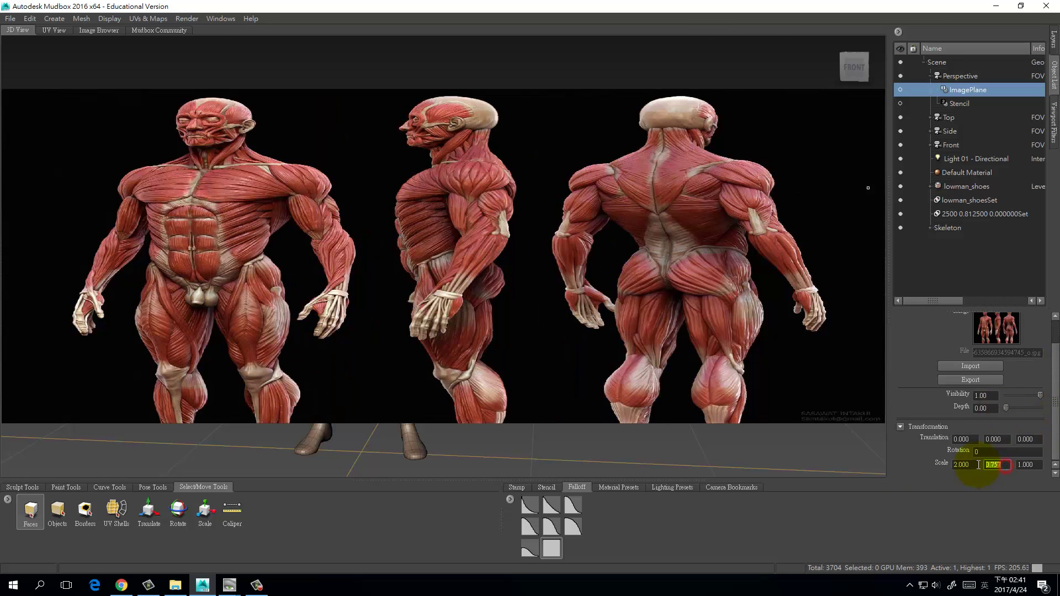
pyautogui.write('1.64')
pyautogui.press('Return')
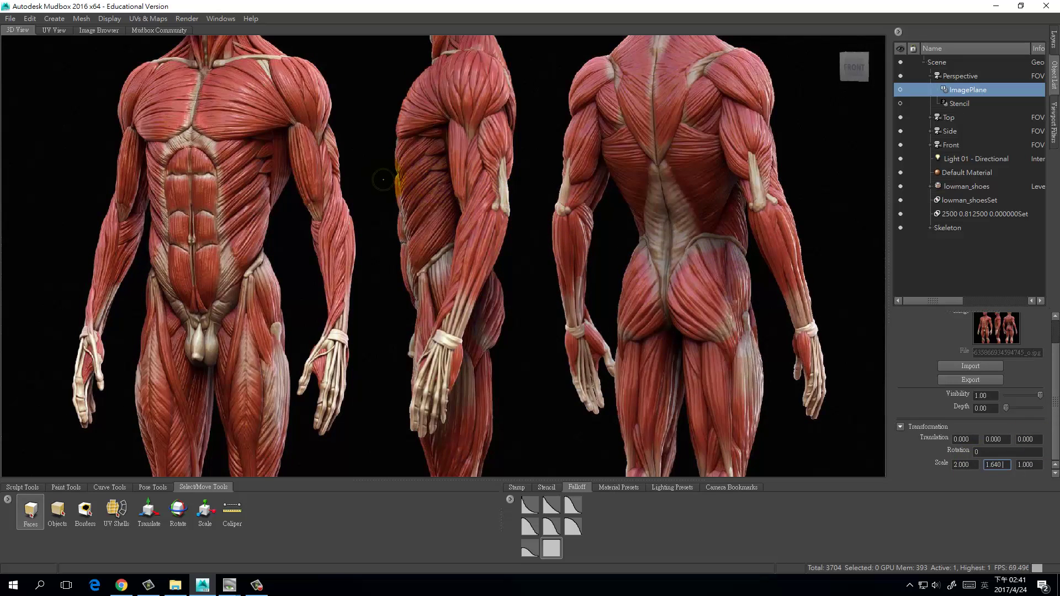
pyautogui.click(439, 194)
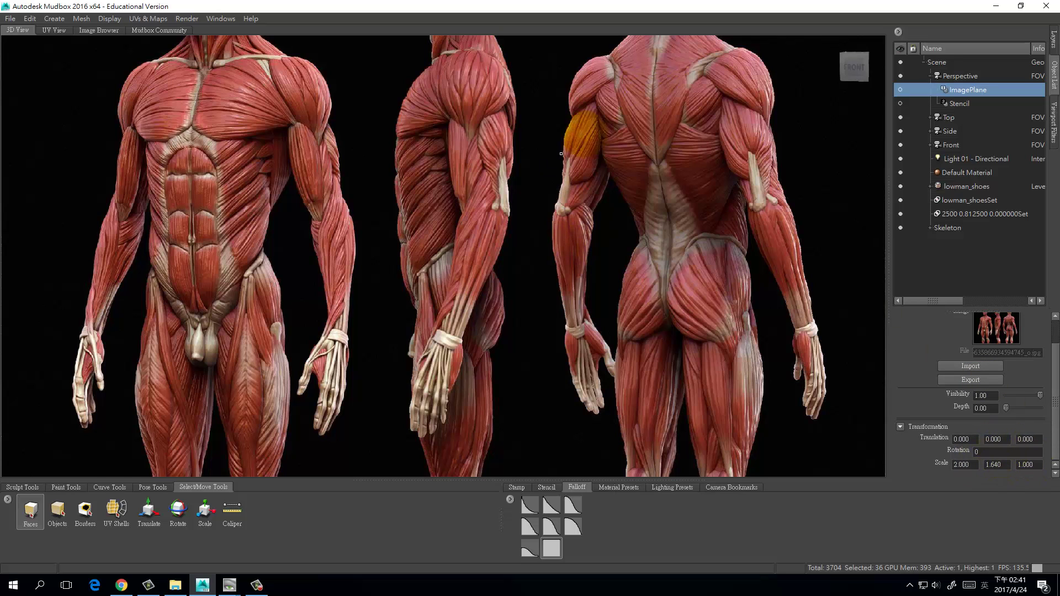
# - Set 00_Ref.jpg from the Man_muscle folder as the image plane and return to the 3D view
pyautogui.click(100, 32)
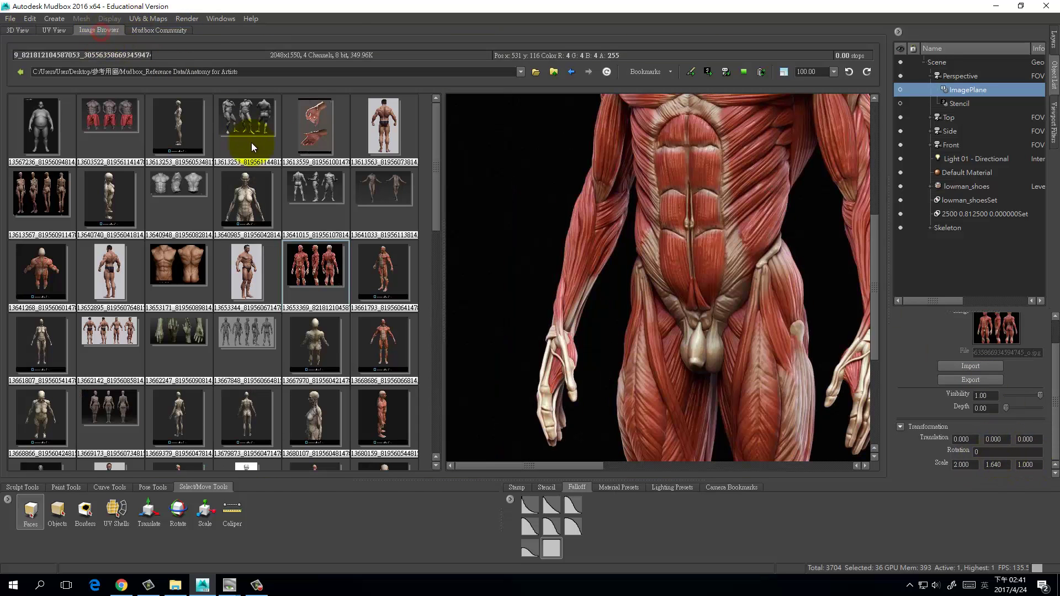
pyautogui.click(553, 72)
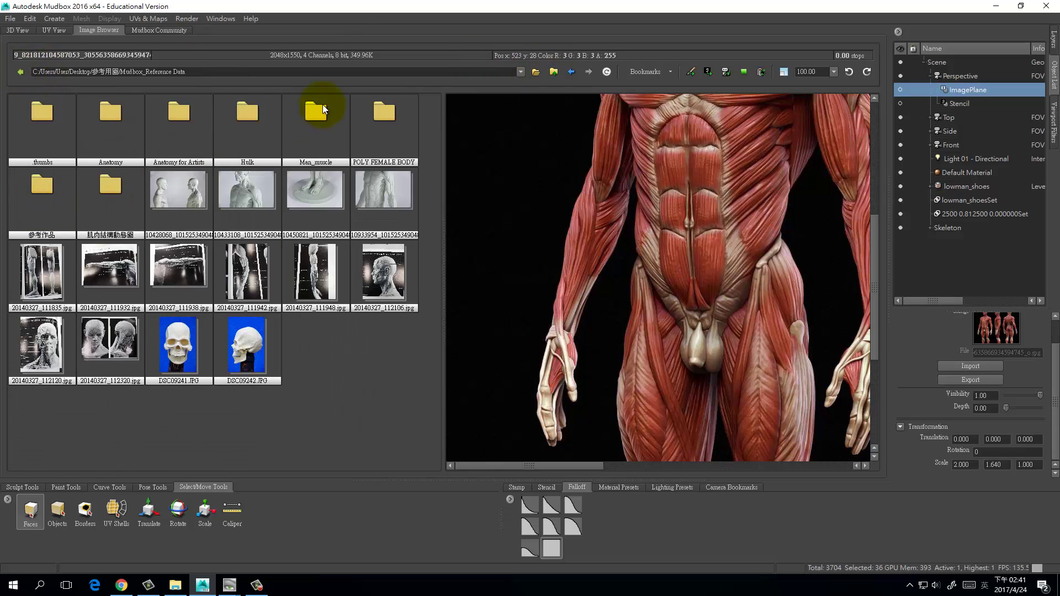
pyautogui.doubleClick(323, 110)
pyautogui.click(102, 132)
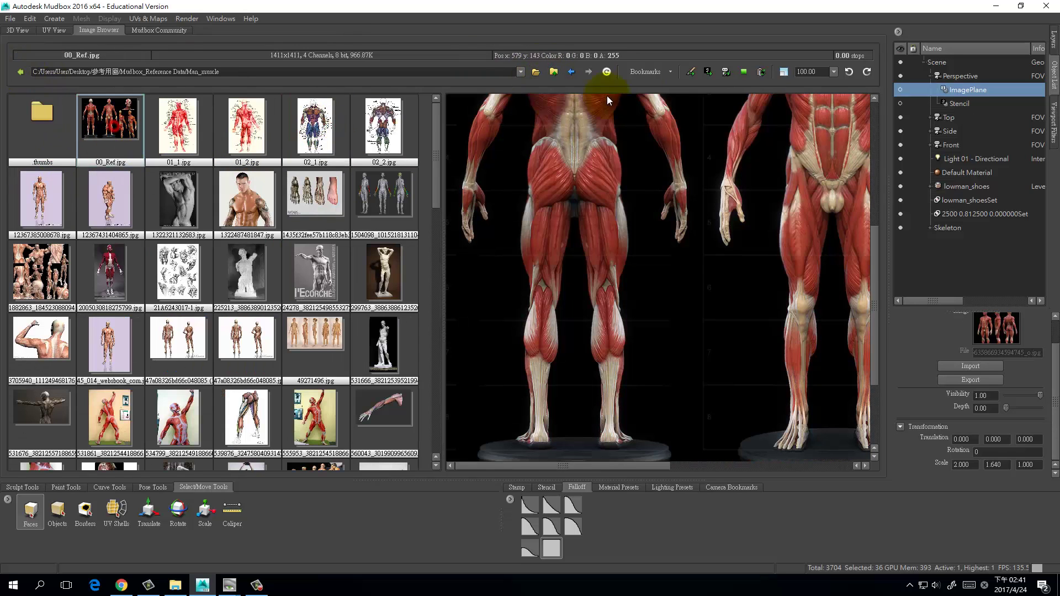
pyautogui.click(721, 76)
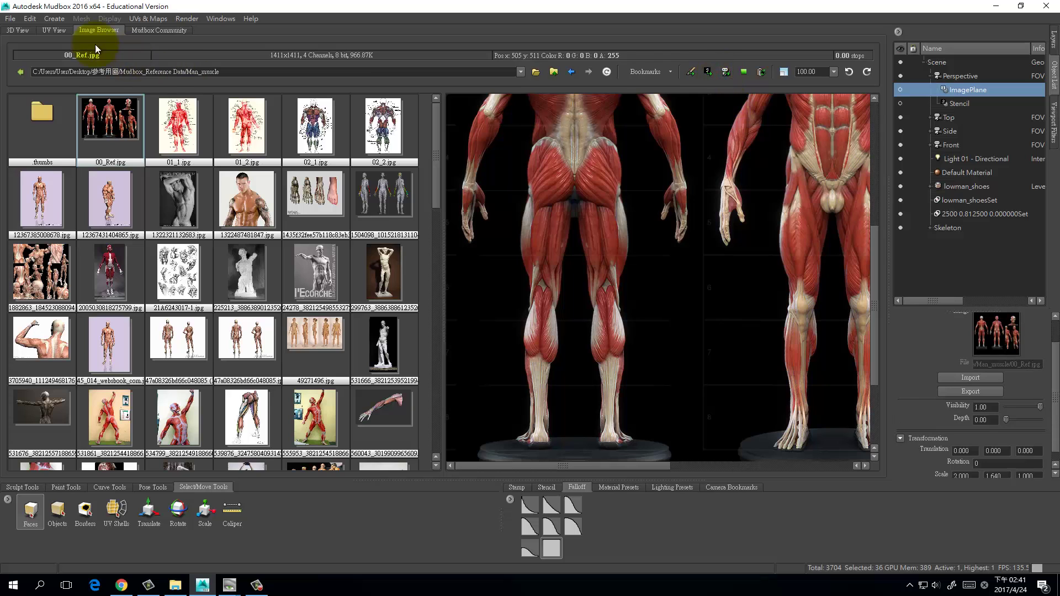
pyautogui.click(60, 31)
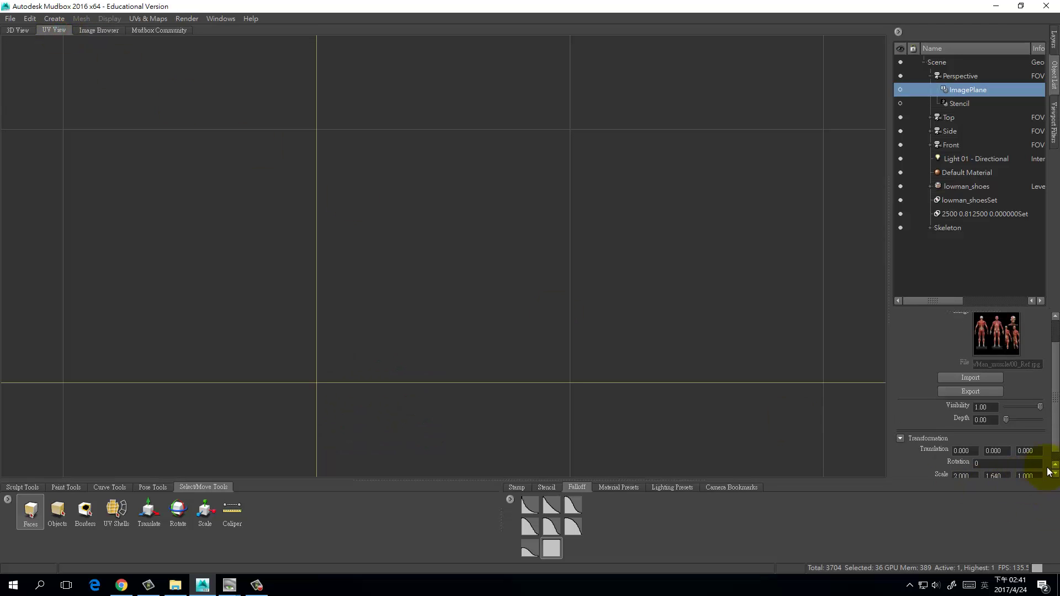
pyautogui.moveTo(1053, 432); pyautogui.dragTo(1054, 453)
pyautogui.click(17, 30)
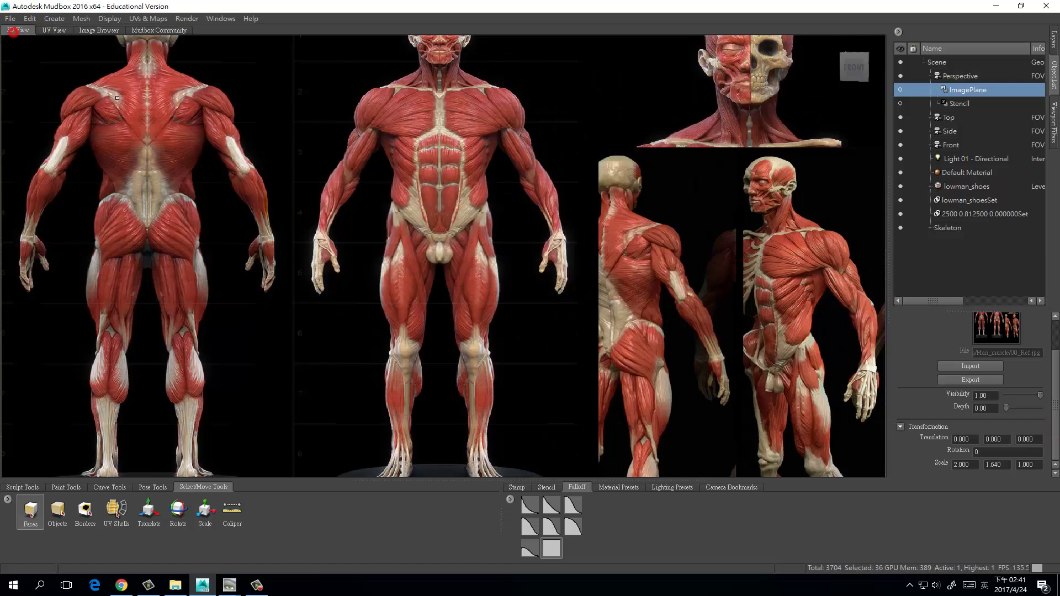
# - Set the image plane's Y scale to 2
pyautogui.click(993, 464)
pyautogui.write('200')
pyautogui.press('Return')
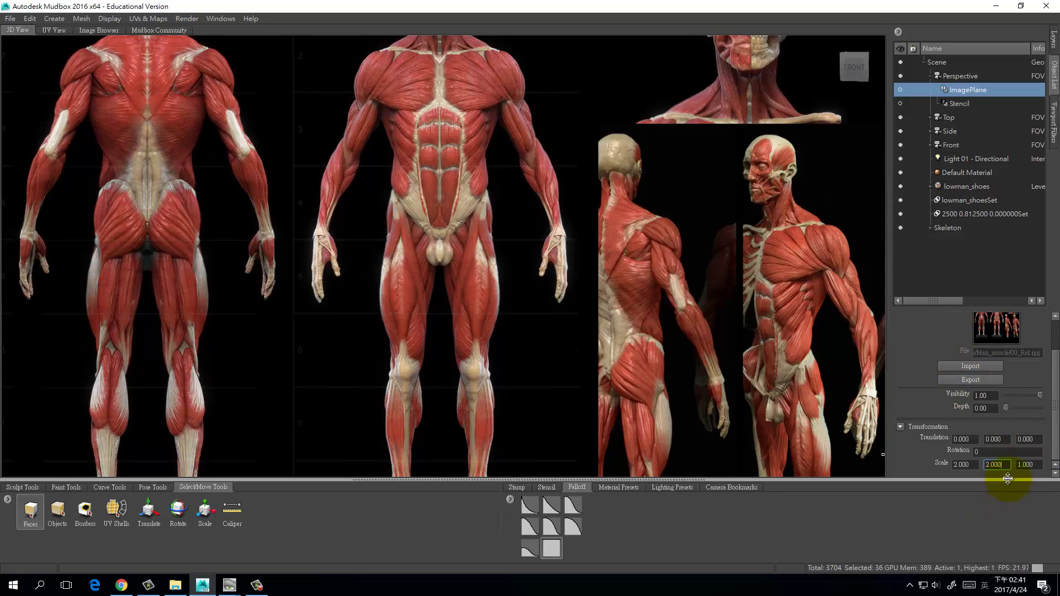
# - Reset the image plane's X and Y scale to 1
pyautogui.click(972, 464)
pyautogui.click(1002, 465)
pyautogui.write('1')
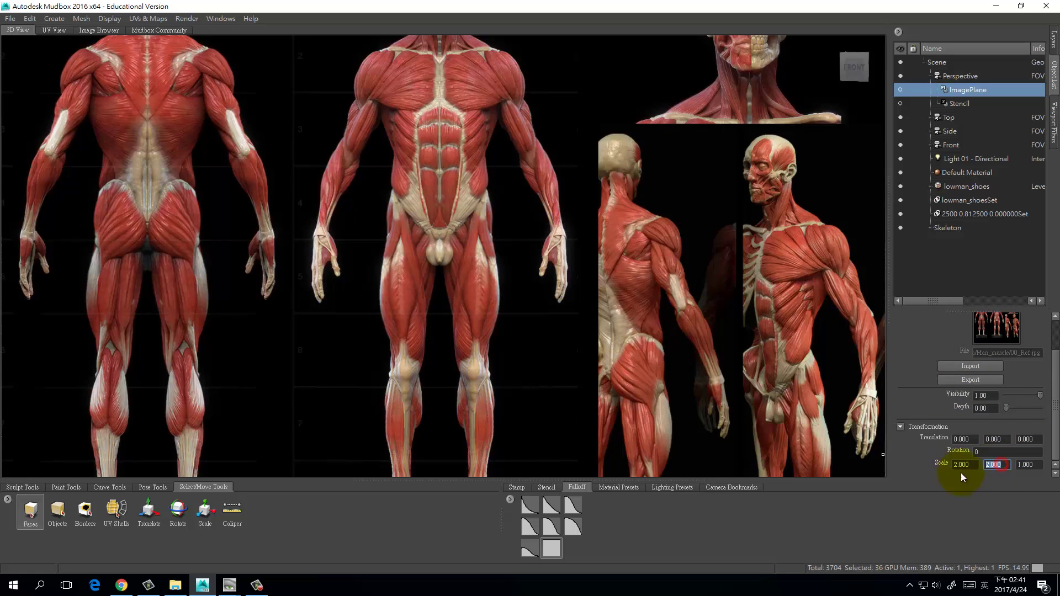
pyautogui.press('Return')
pyautogui.click(969, 464)
pyautogui.write('1')
pyautogui.press('Return')
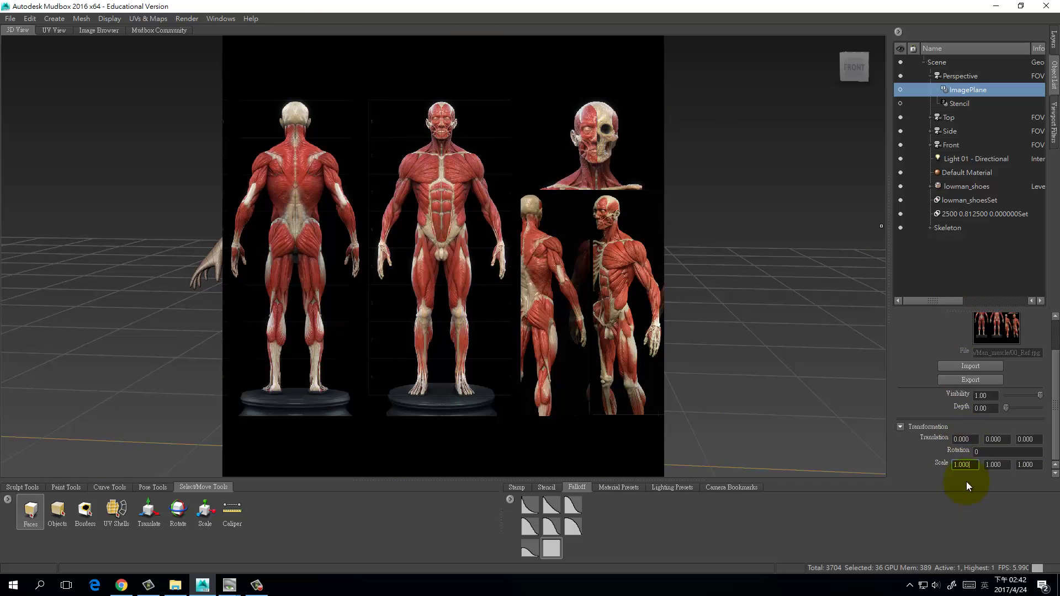
# - Set the image plane's X and Y scale to 1.5
pyautogui.moveTo(975, 465); pyautogui.dragTo(941, 465)
pyautogui.write('1.5')
pyautogui.press('Tab')
pyautogui.write('1.5')
pyautogui.press('Return')
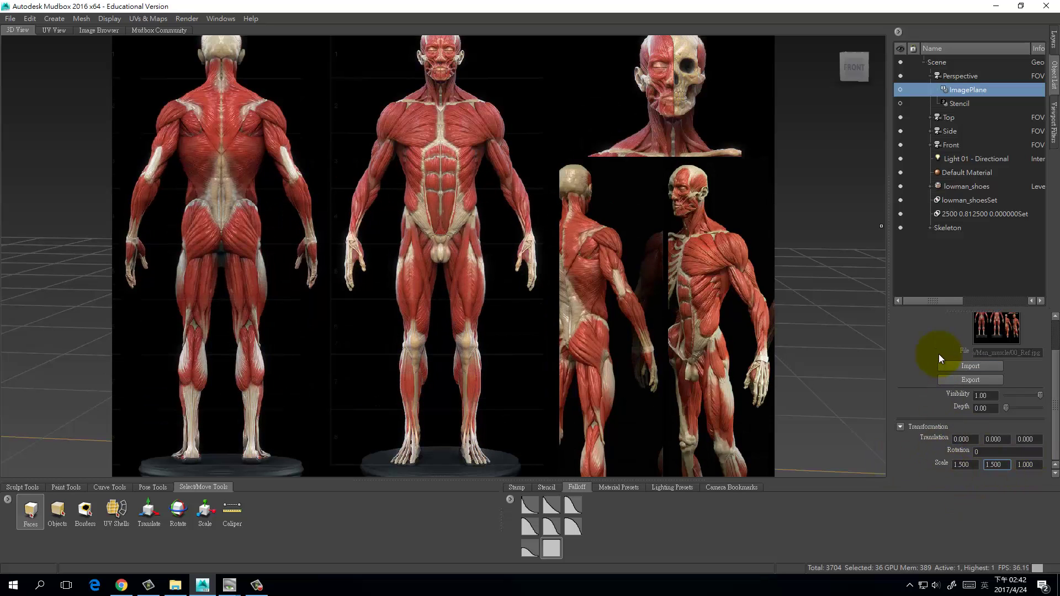
# - Enlarge the image plane to a scale of 2 in both X and Y
pyautogui.moveTo(978, 465); pyautogui.dragTo(952, 465)
pyautogui.write('23')
pyautogui.click(967, 464)
pyautogui.press('BackSpace')
pyautogui.press('Tab')
pyautogui.write('2')
pyautogui.press('Return')
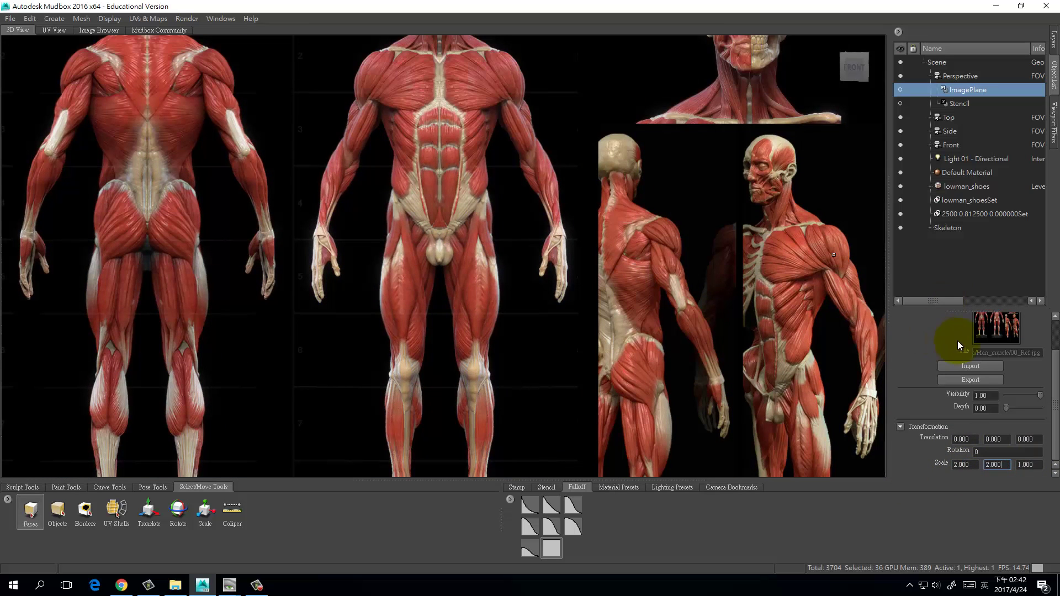
# - Increase the image plane's depth to 581 to move the reference image behind the human model
pyautogui.scroll(1, 1043, 353)
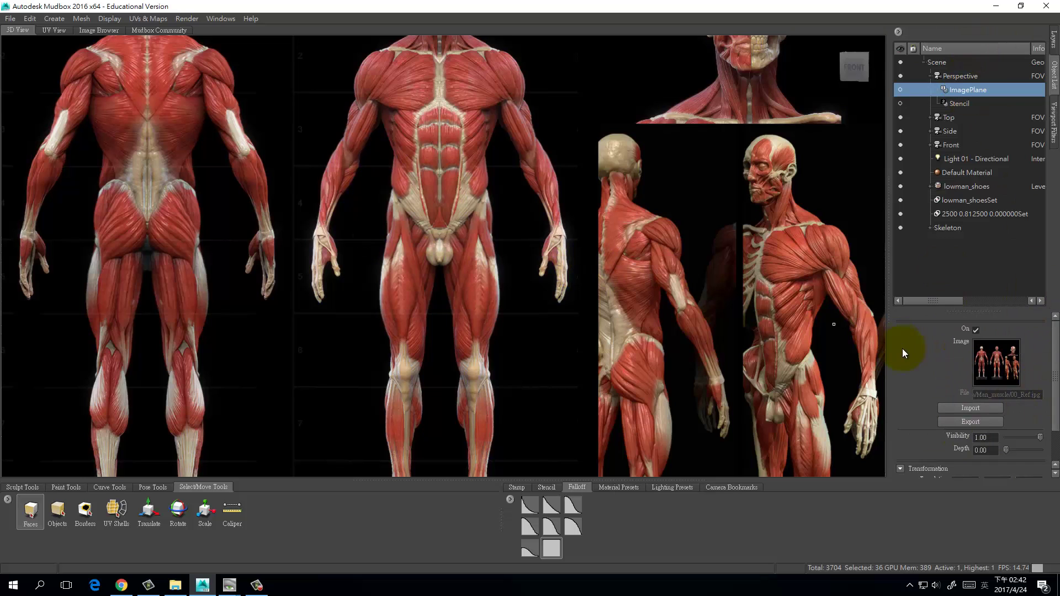
pyautogui.moveTo(1034, 439)
pyautogui.mouseDown()
pyautogui.moveTo(1024, 439)
pyautogui.moveTo(1042, 437)
pyautogui.moveTo(1011, 449)
pyautogui.moveTo(1025, 453)
pyautogui.mouseUp()
pyautogui.click(1041, 436)
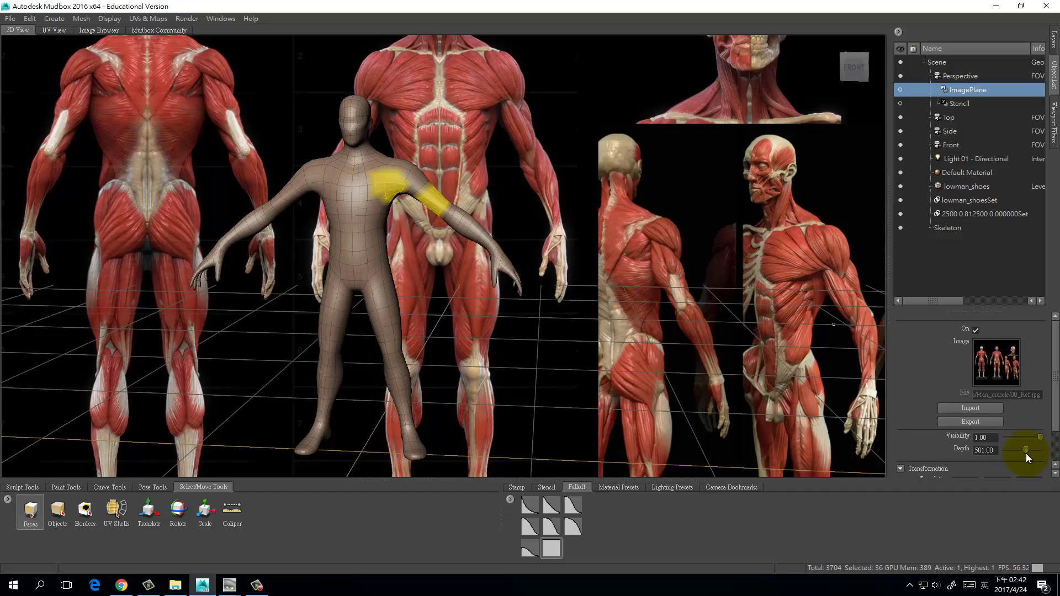
# - Set the image plane's Y translation to -0.5
pyautogui.scroll(-2, 1053, 445)
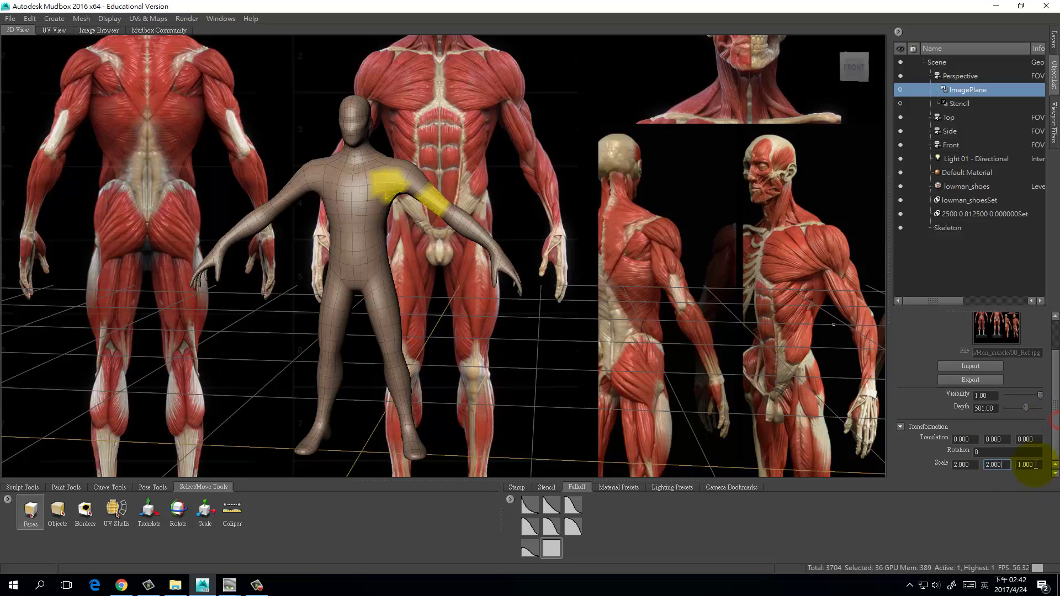
pyautogui.click(997, 464)
pyautogui.moveTo(1000, 440); pyautogui.dragTo(952, 440)
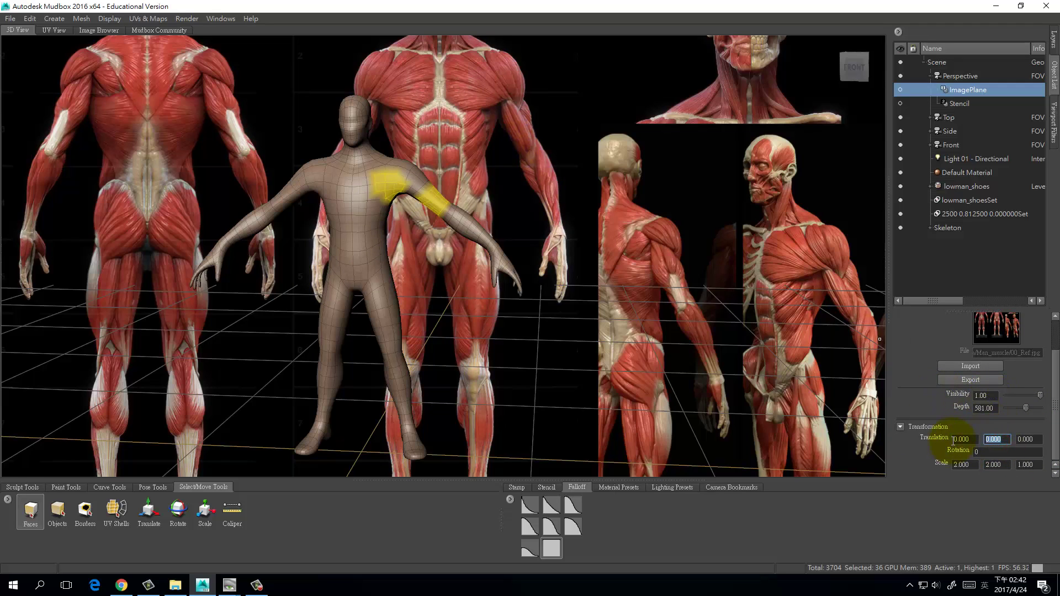
pyautogui.write('-0.5')
pyautogui.press('Return')
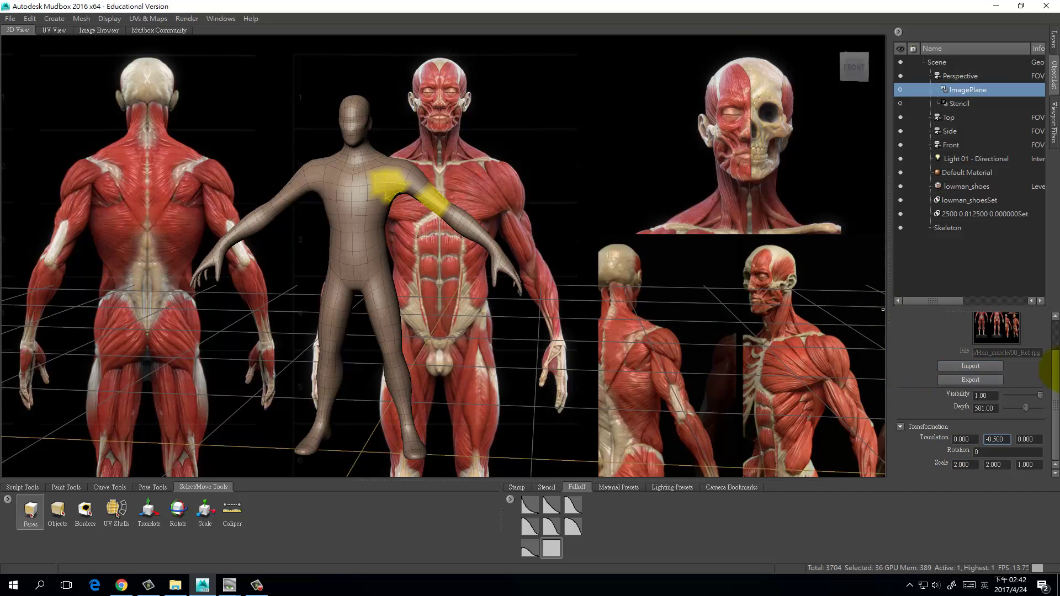
pyautogui.moveTo(1057, 385); pyautogui.dragTo(1055, 339)
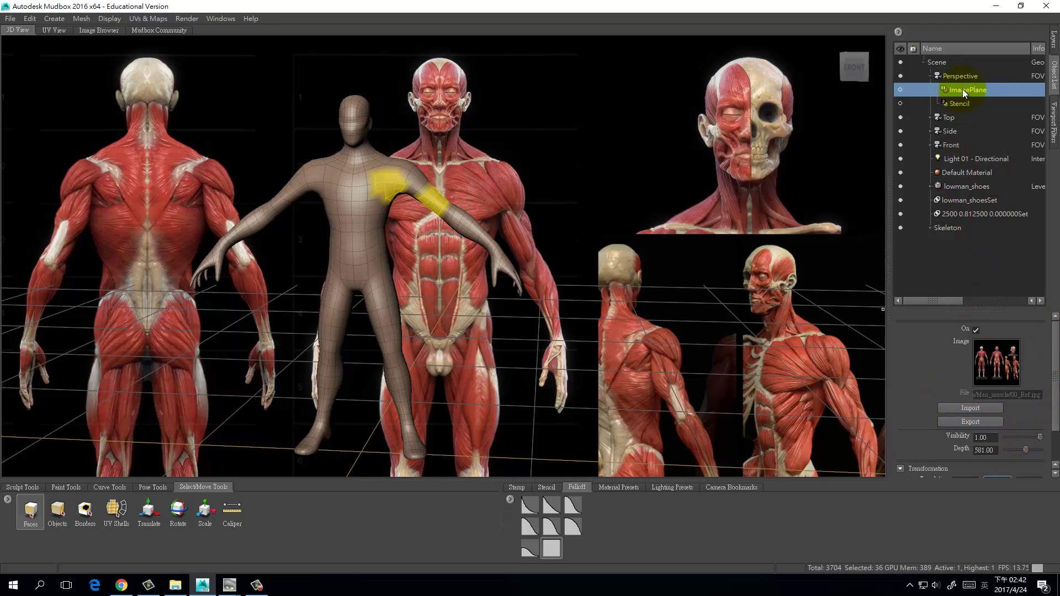
pyautogui.click(980, 409)
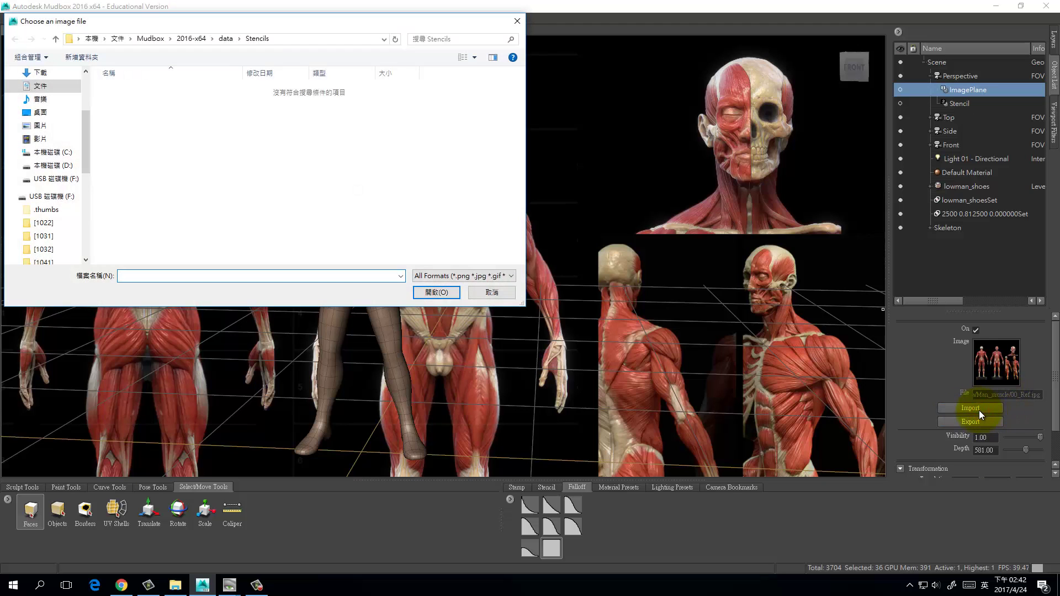
pyautogui.click(491, 292)
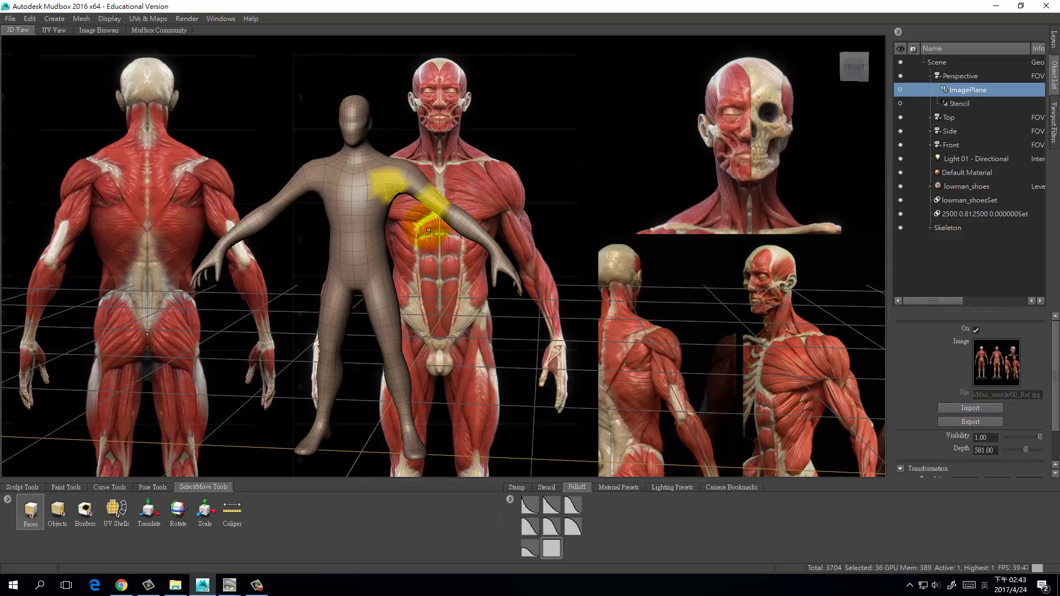
# - Turn off the grid display in the 3D view so the muscle reference image is unobstructed
pyautogui.press('space')
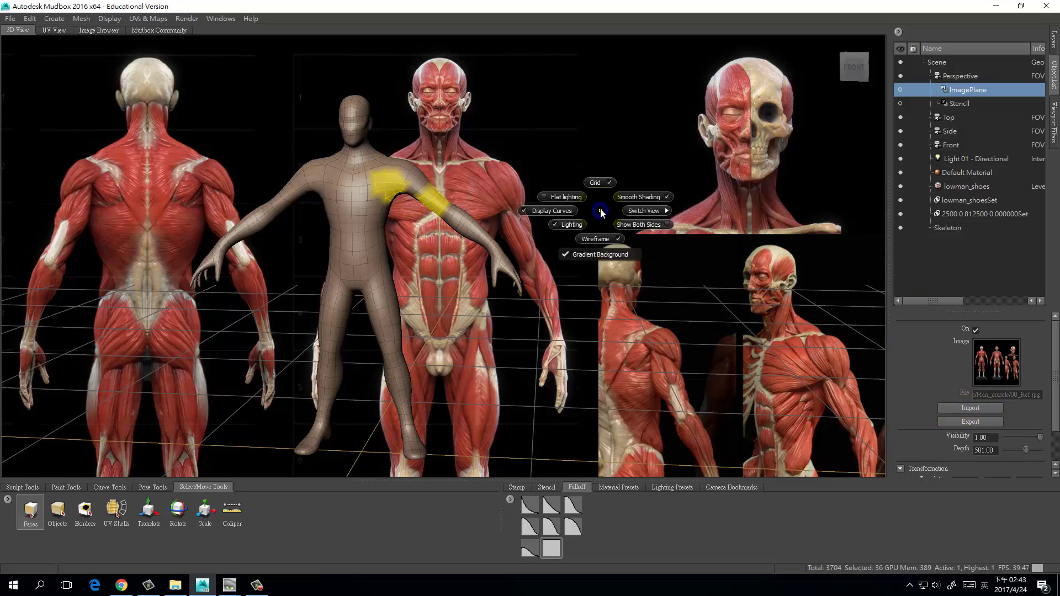
pyautogui.click(605, 182)
pyautogui.press('space')
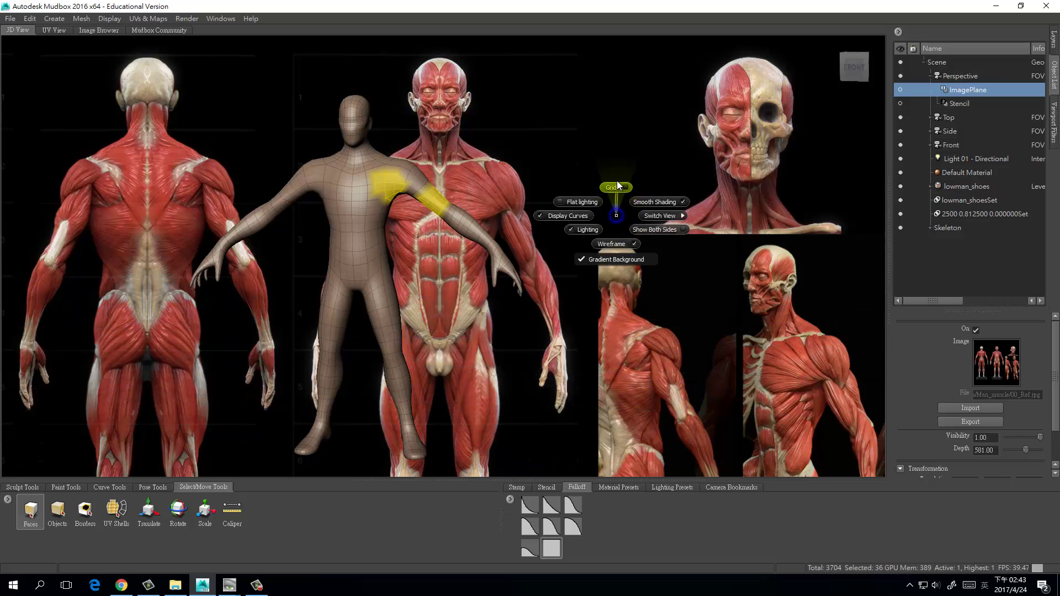
pyautogui.click(627, 186)
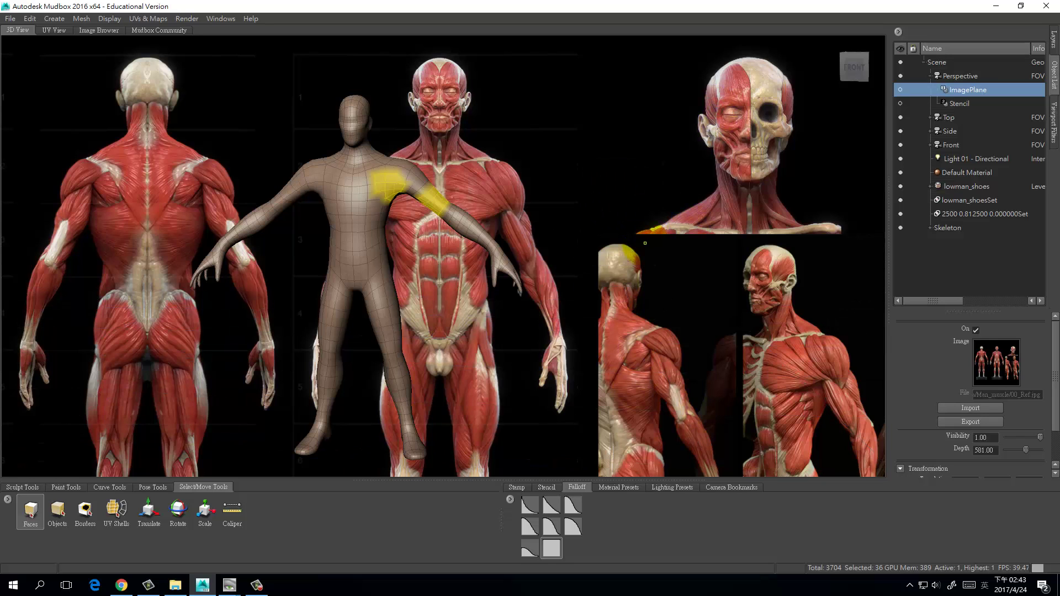
# - Toggle the 3D view's grid on and back off
pyautogui.press('space')
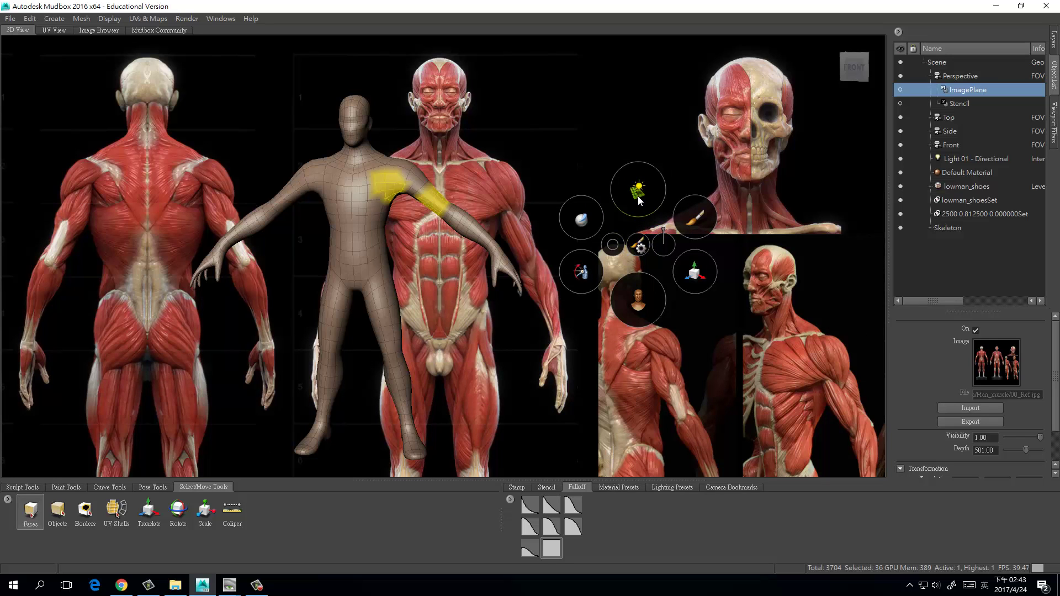
pyautogui.moveTo(637, 197)
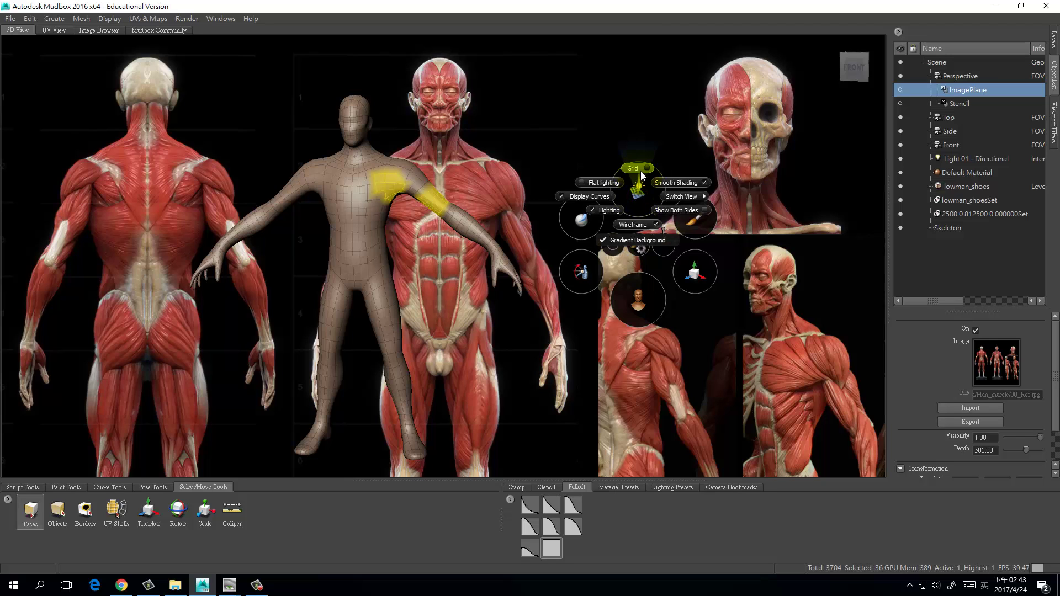
pyautogui.click(639, 189)
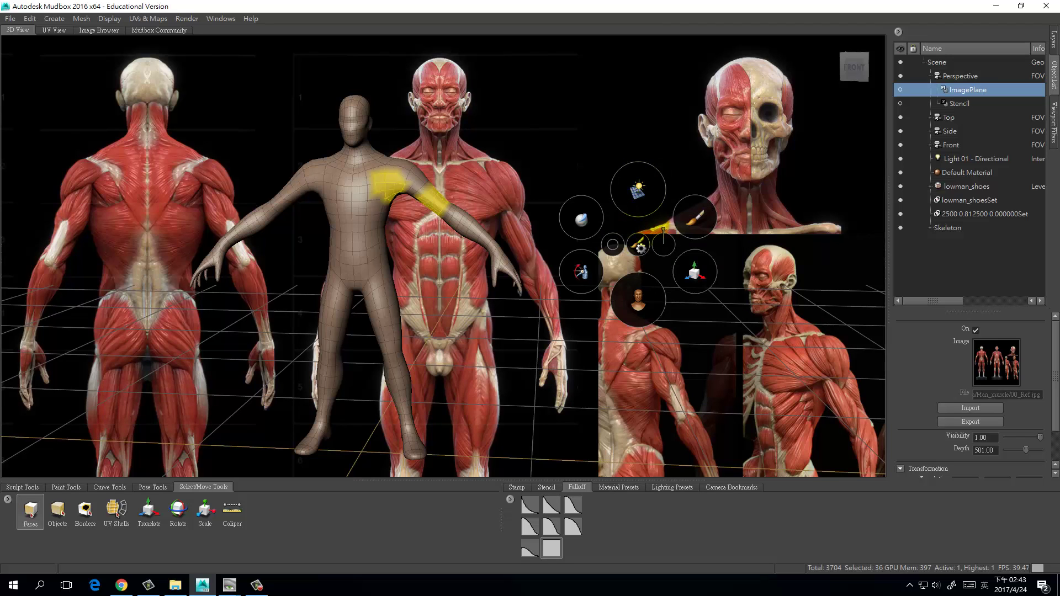
pyautogui.press('space')
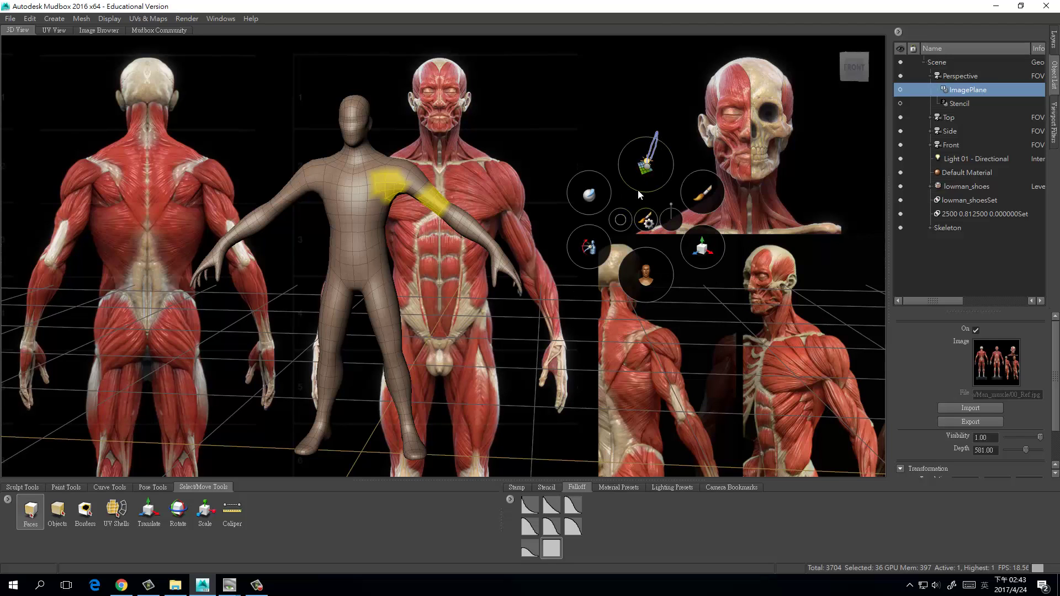
pyautogui.click(649, 133)
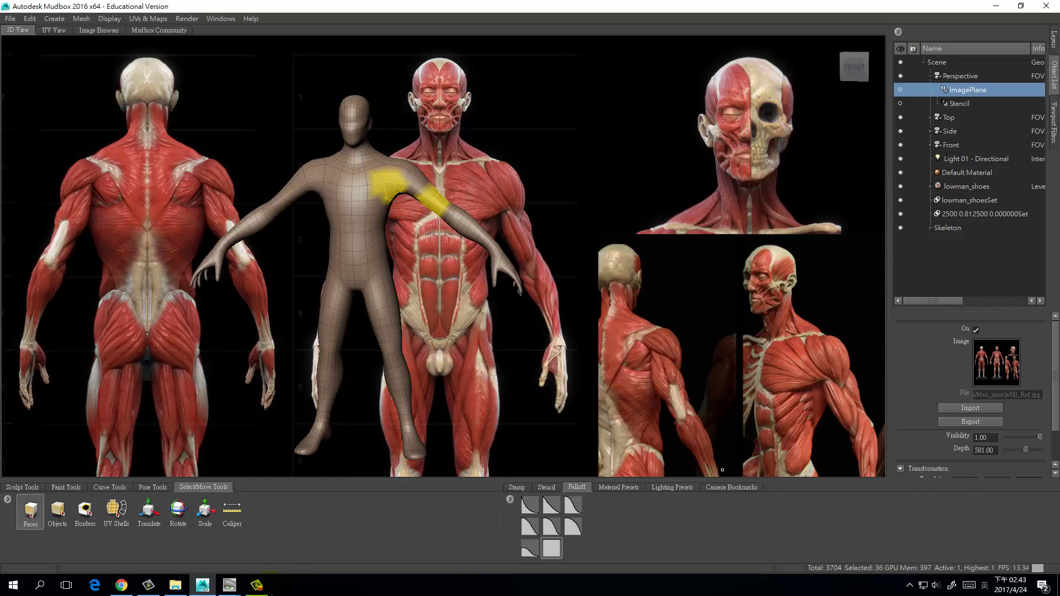
pyautogui.click(256, 585)
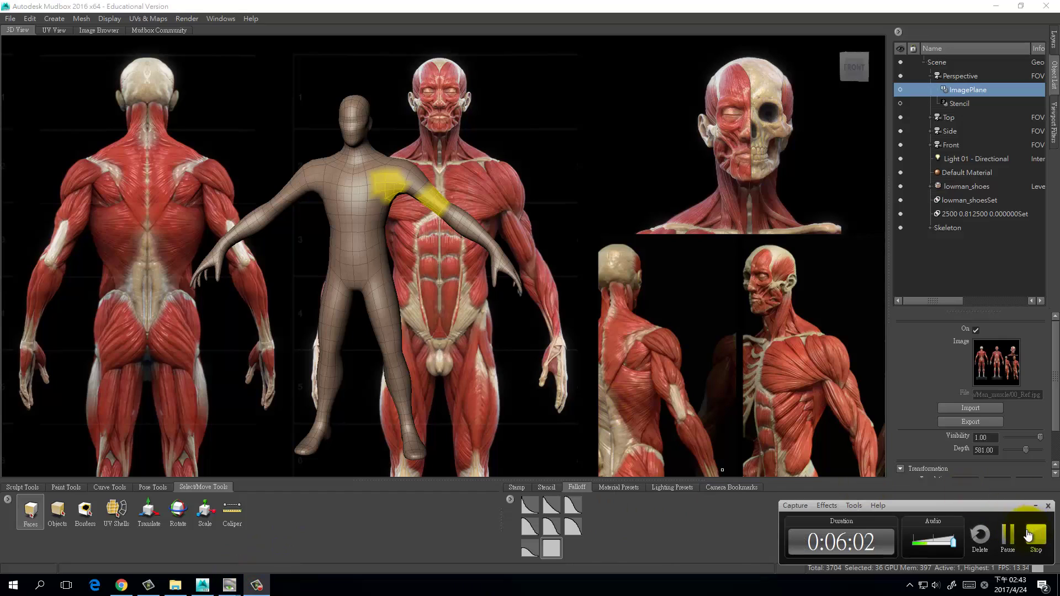